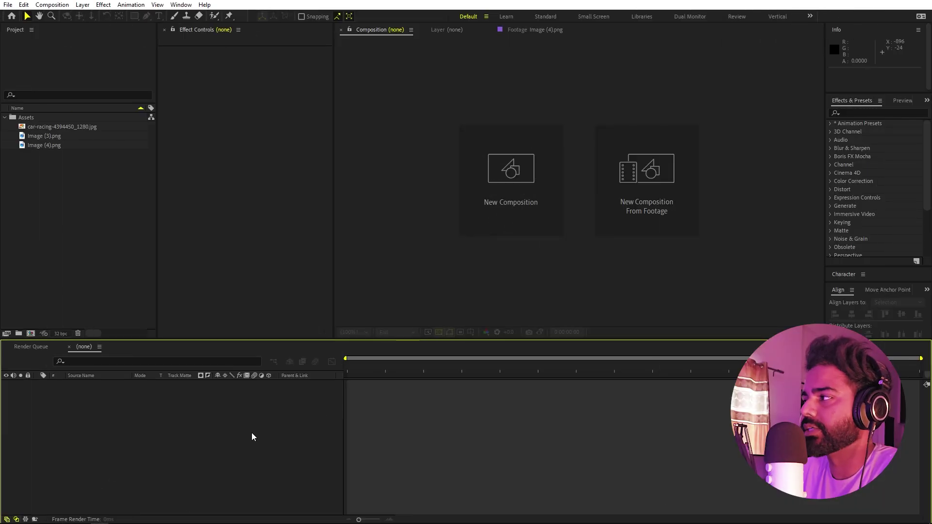
- Preview the rider image and car-racing photo footage, then return to the empty viewer
double_click(39, 136)
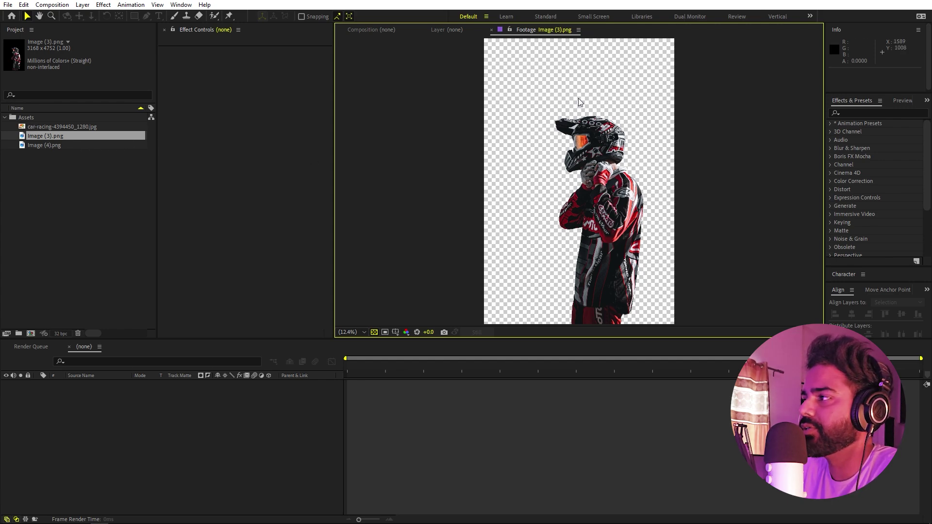
double_click(77, 126)
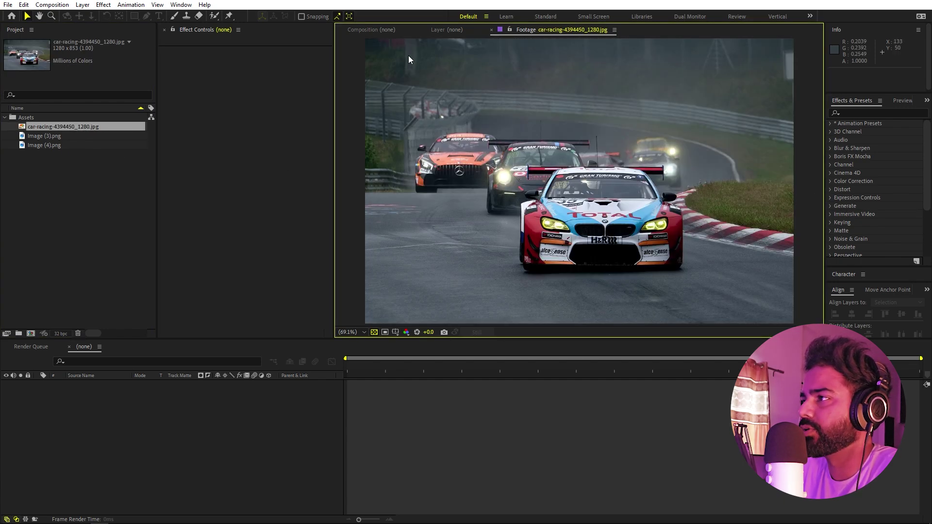
click(366, 30)
click(62, 234)
click(87, 422)
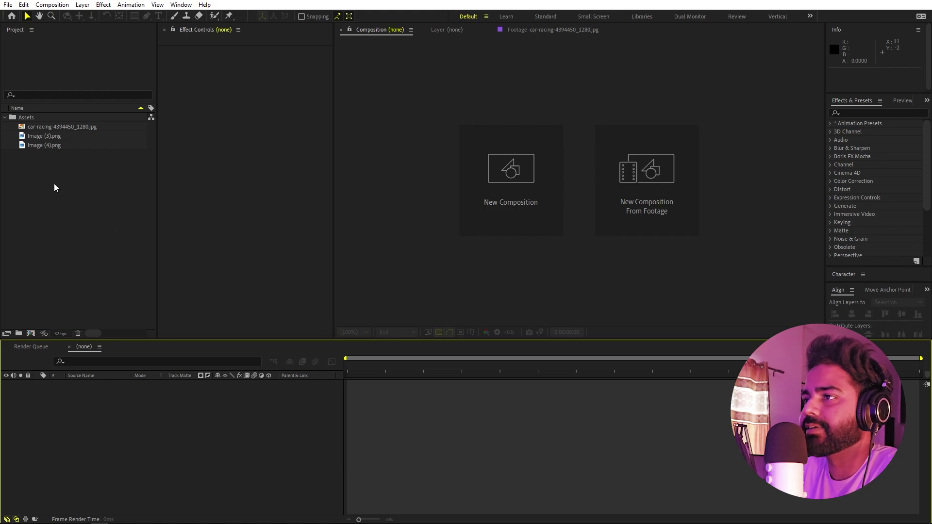
- Create a new 1920×1080, 30 fps, ten-second composition named Main
click(52, 5)
click(69, 17)
text(Main)
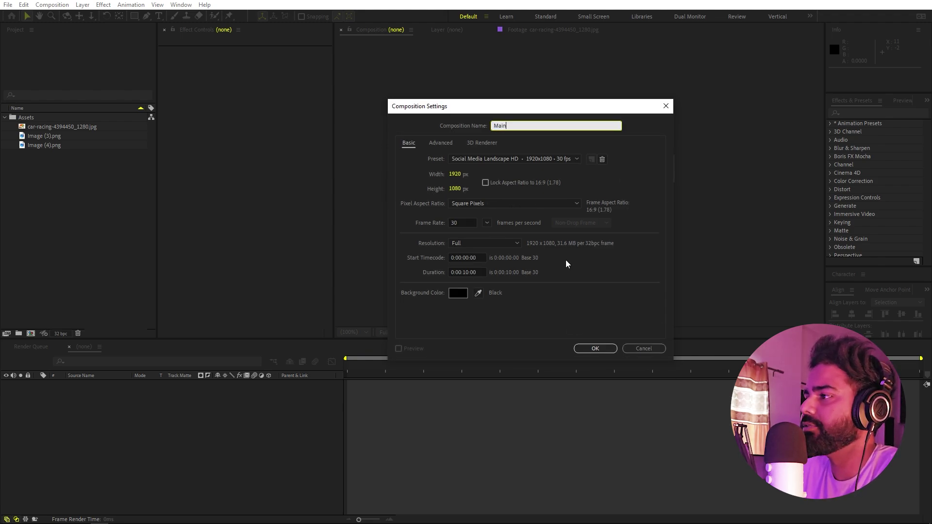
click(594, 349)
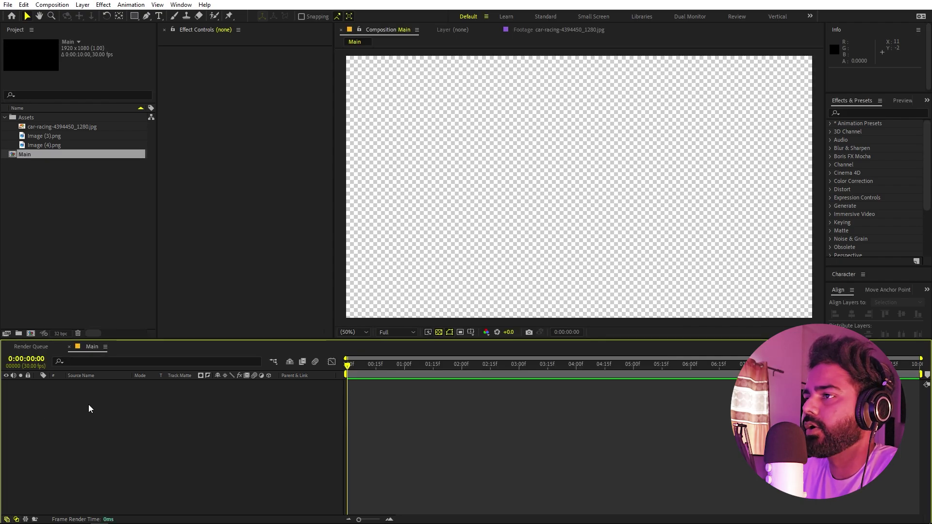
- Start a second new composition and name it Media
click(53, 5)
click(57, 17)
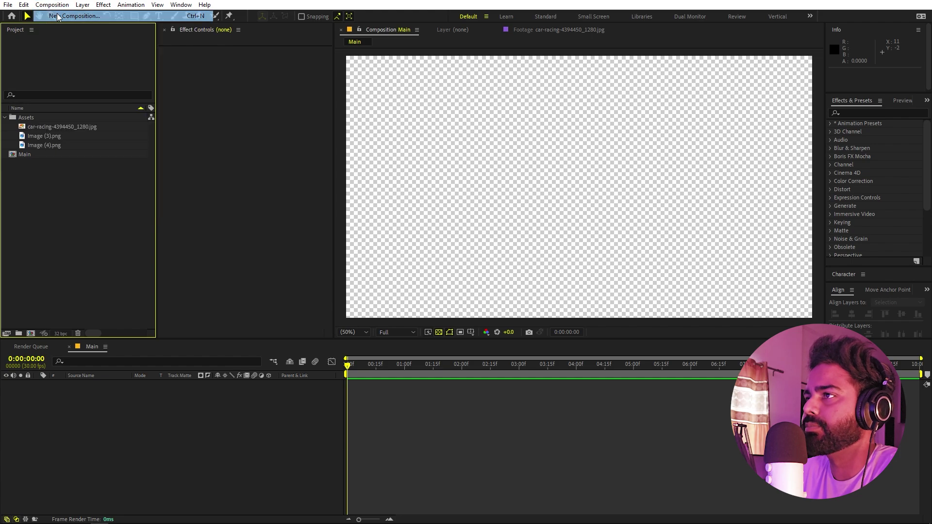
text(Med)
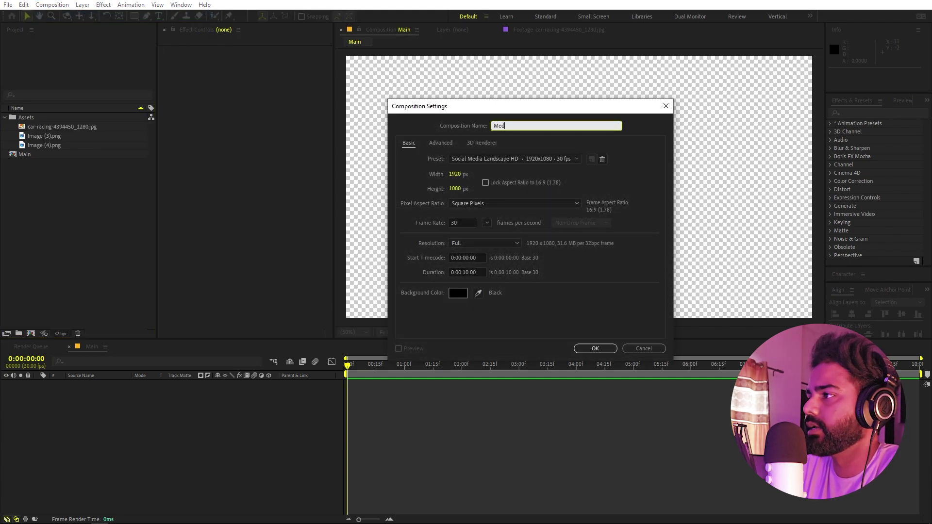
text(ia)
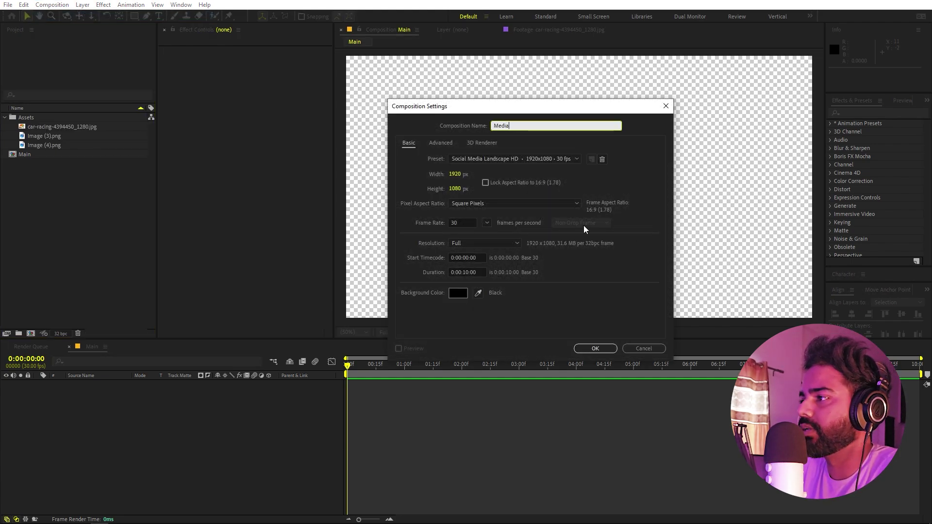
- Confirm the Media composition and add Image (3).png as a layer in its timeline
click(591, 353)
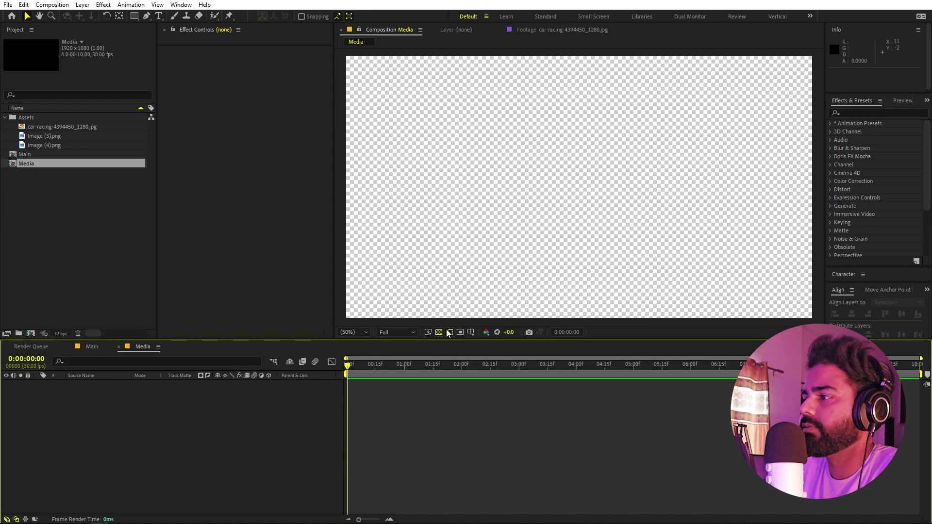
click(89, 265)
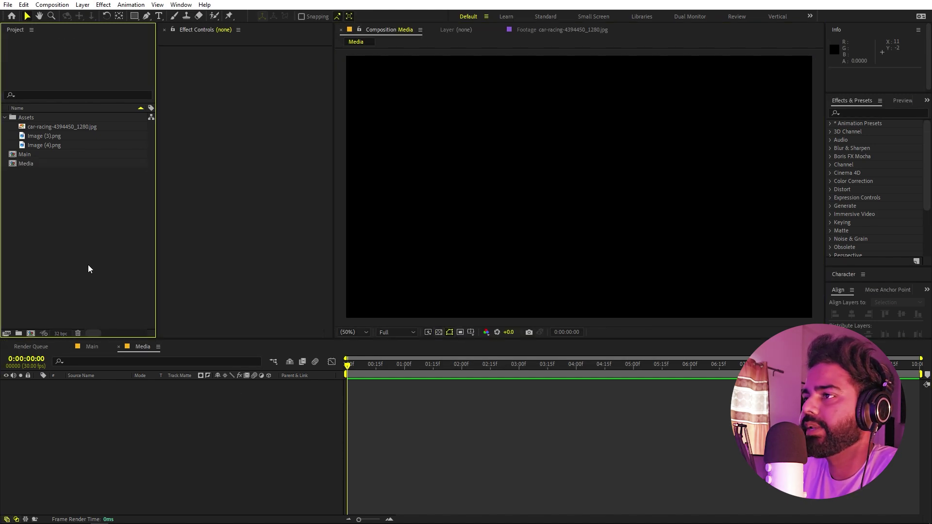
click(50, 137)
click(164, 452)
drag(48, 136, 135, 432)
- Scale the rider layer down to 26.1%
key(s)
drag(228, 392, 196, 392)
drag(620, 276, 620, 259)
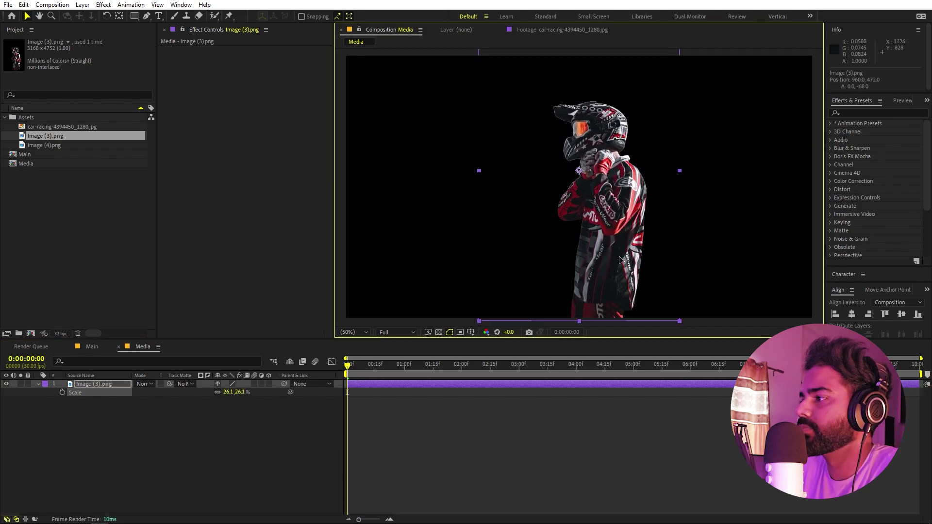
click(111, 401)
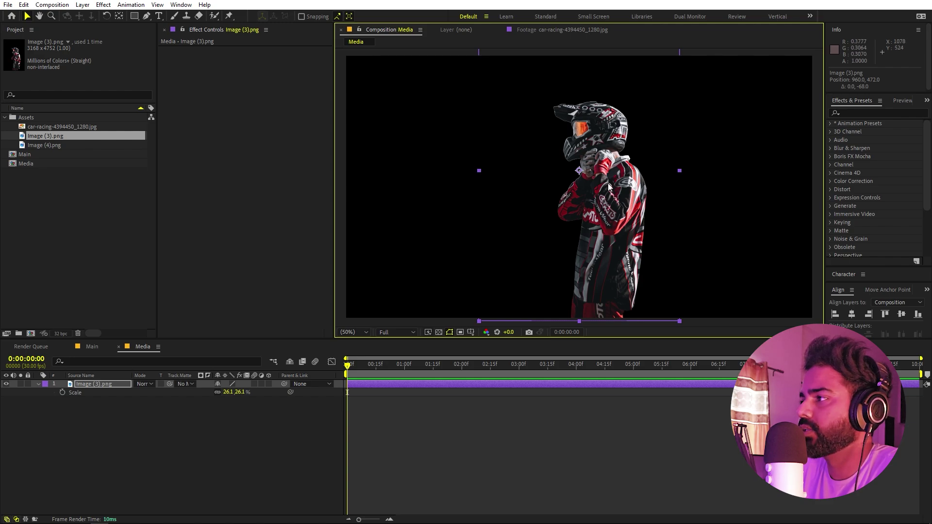
- Flip the rider layer horizontally and move it toward the right of the frame
right_click(118, 384)
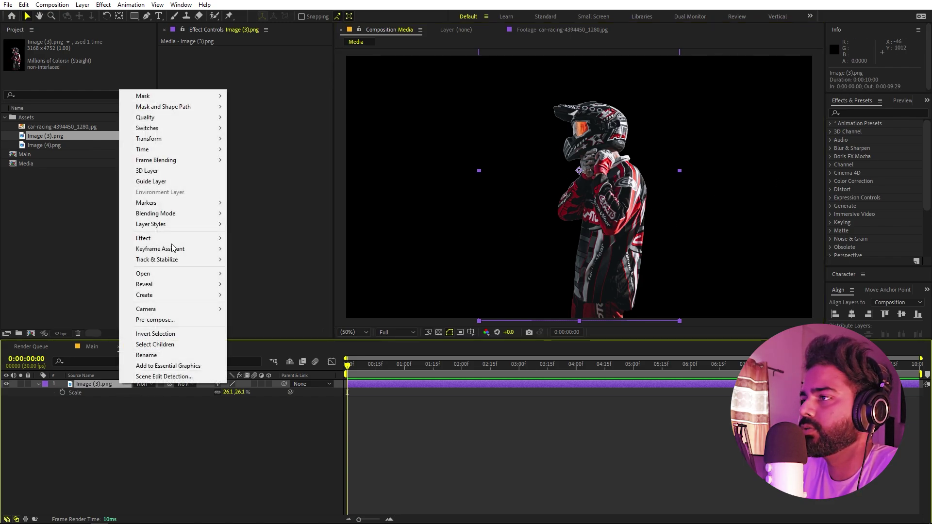
mouse_move(182, 140)
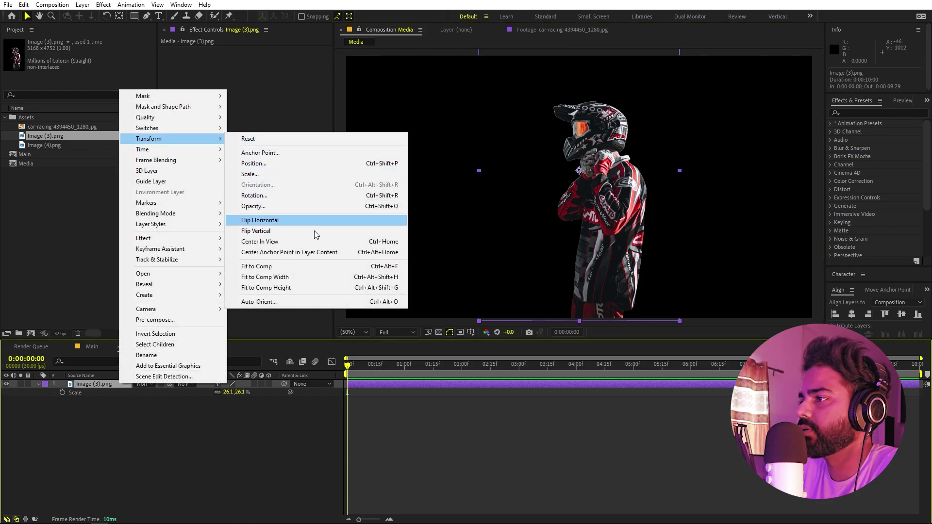
click(279, 221)
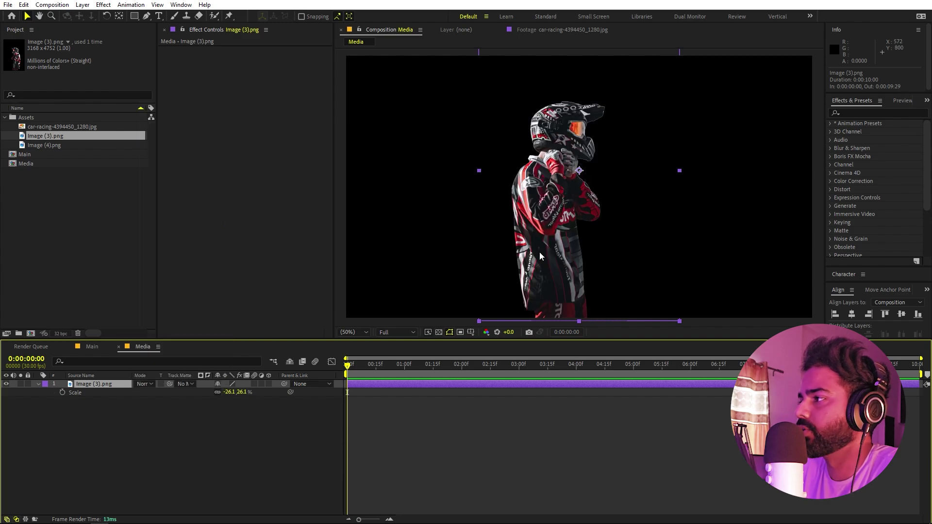
drag(570, 207, 681, 204)
click(229, 464)
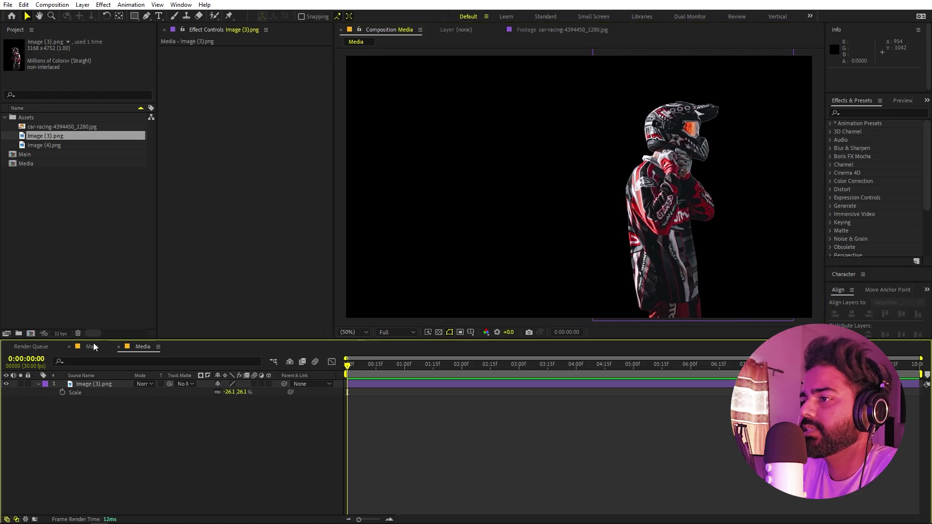
- Switch to the Main composition and show a black background instead of the checkerboard
click(93, 344)
click(120, 295)
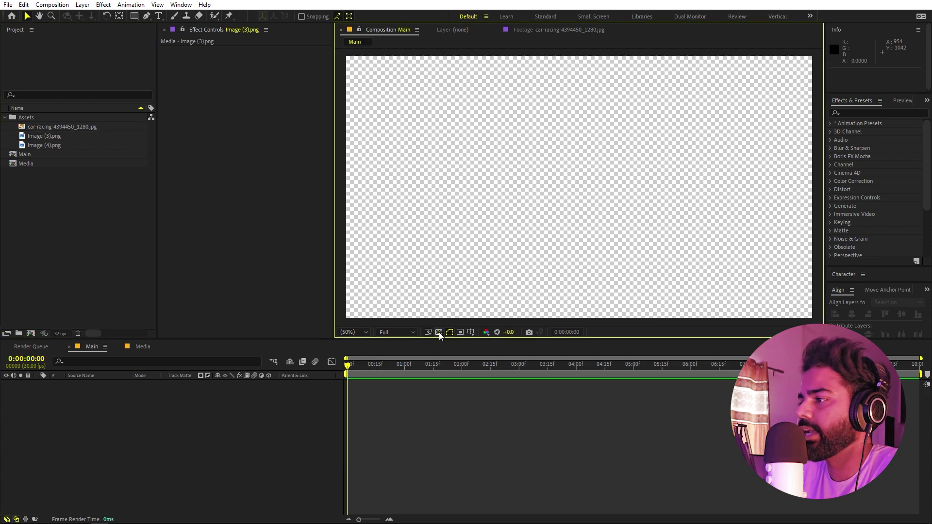
click(439, 332)
- Nest the Media composition into Main and search Effects & Presets for 'shatte'
drag(25, 163, 158, 430)
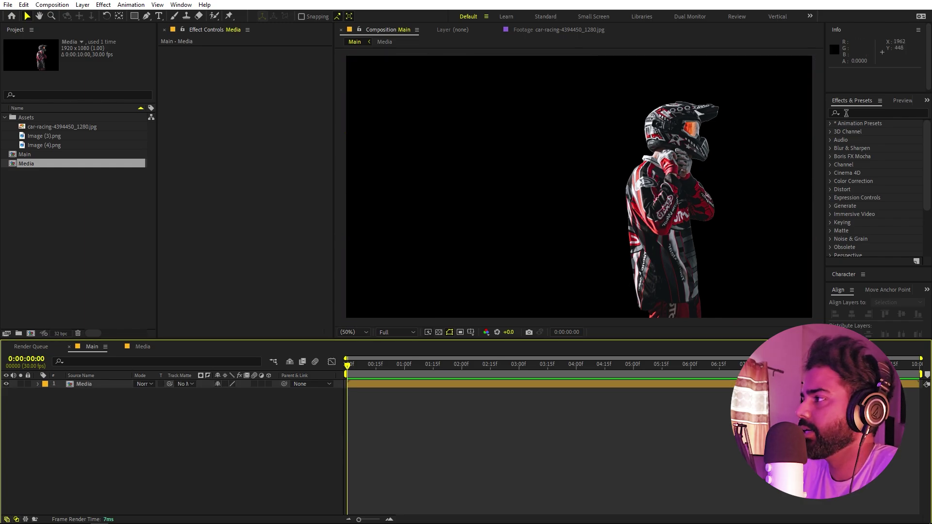
click(871, 113)
text(shatter)
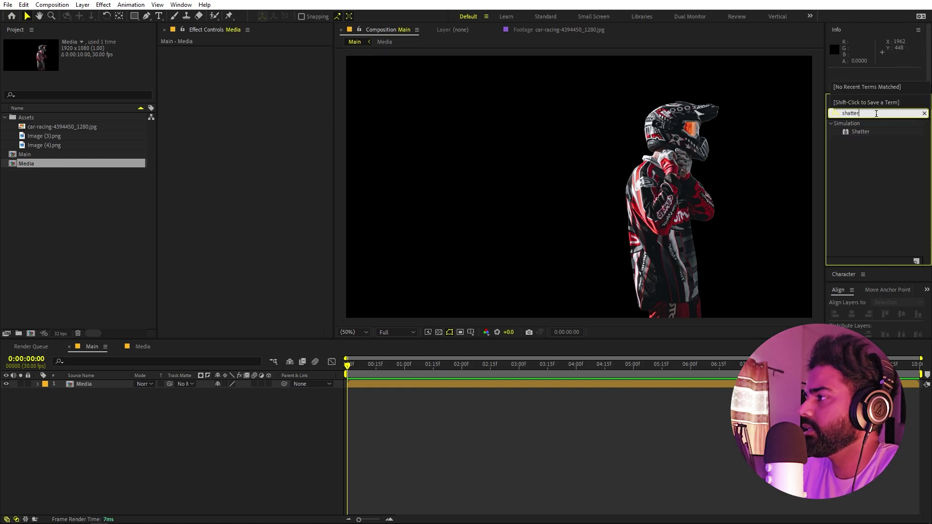
- Apply Shatter to the Media layer and set its View to Rendered
drag(858, 132, 96, 385)
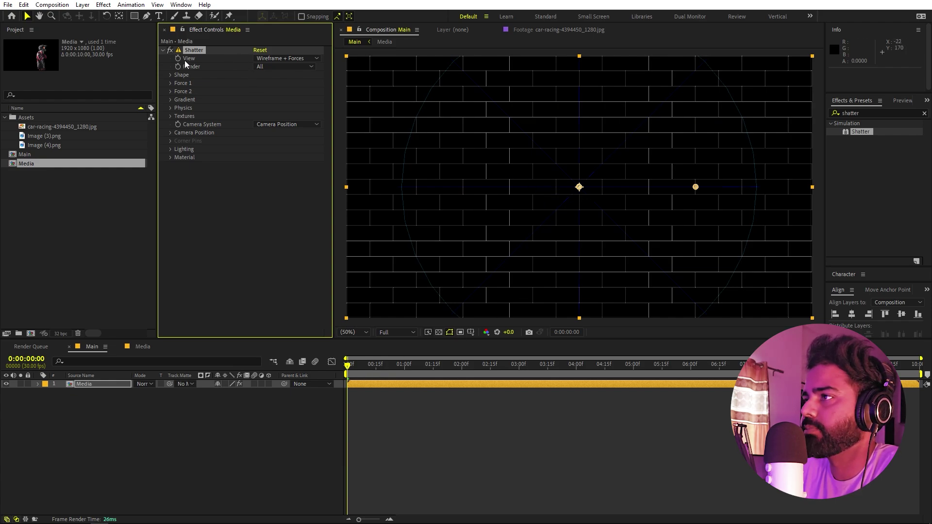
click(270, 57)
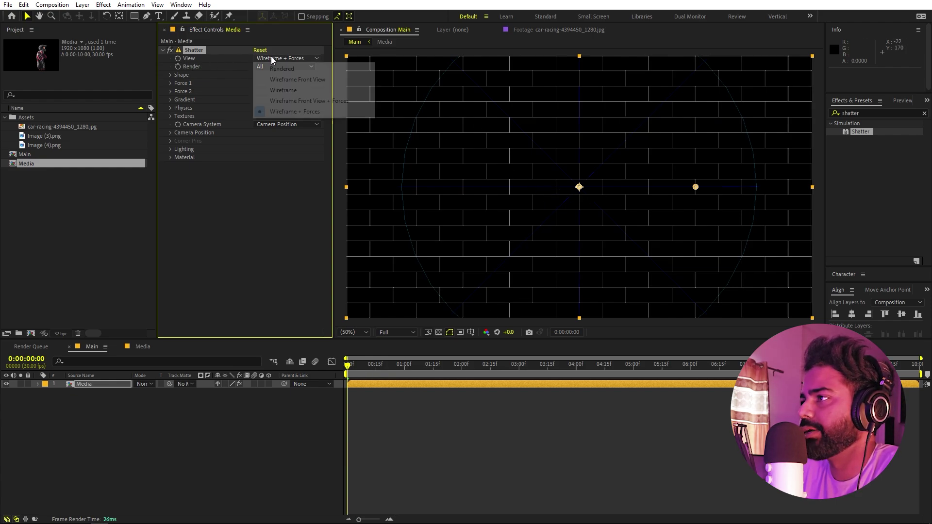
click(290, 70)
- Preview the shatter animation, stop it, and replay it
key(space)
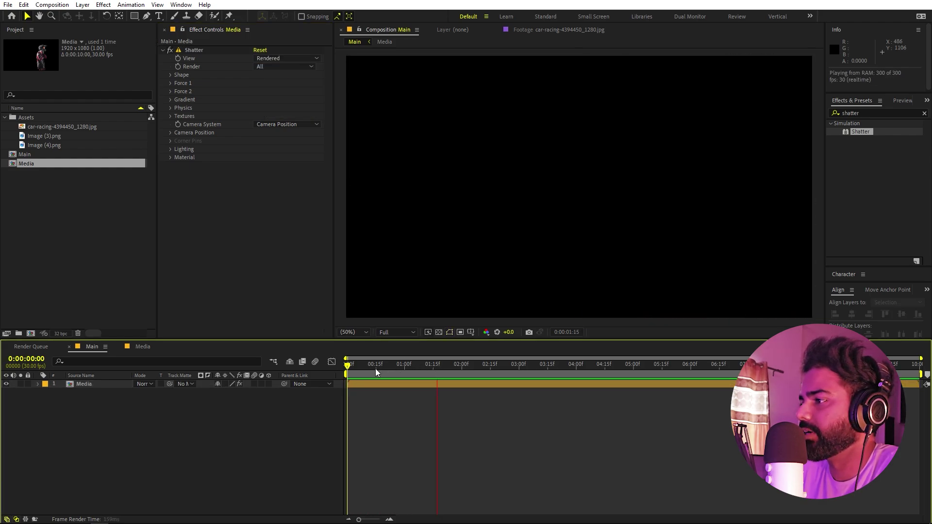
key(space)
key(space)
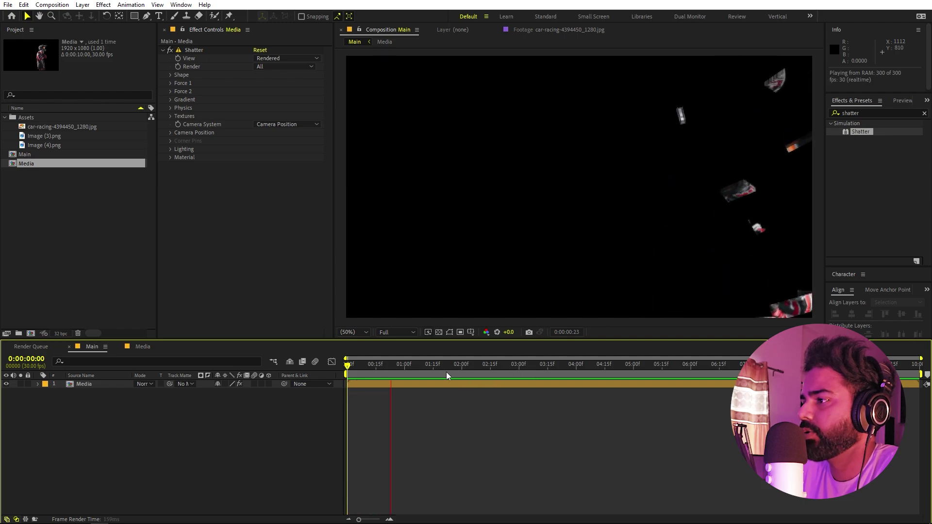
key(space)
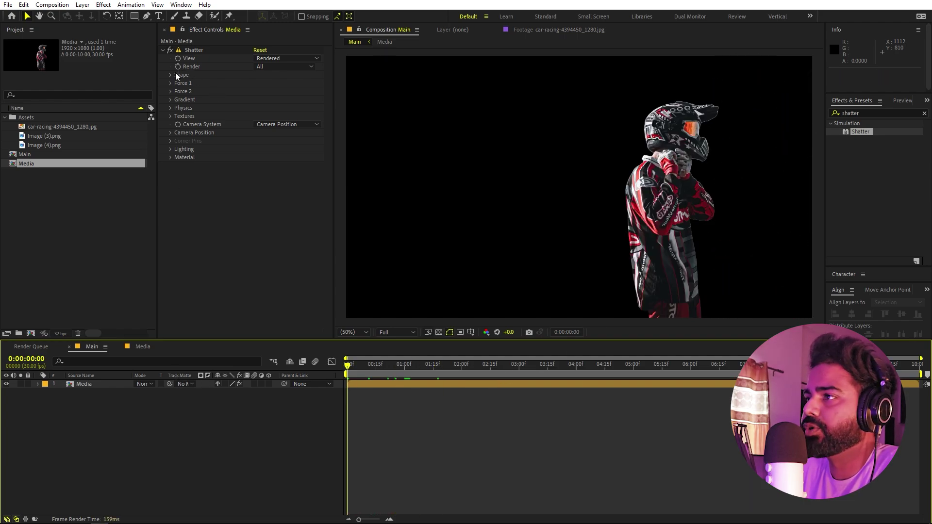
- Set the Shatter Shape to the Glass pattern with Repetitions at 200
click(170, 75)
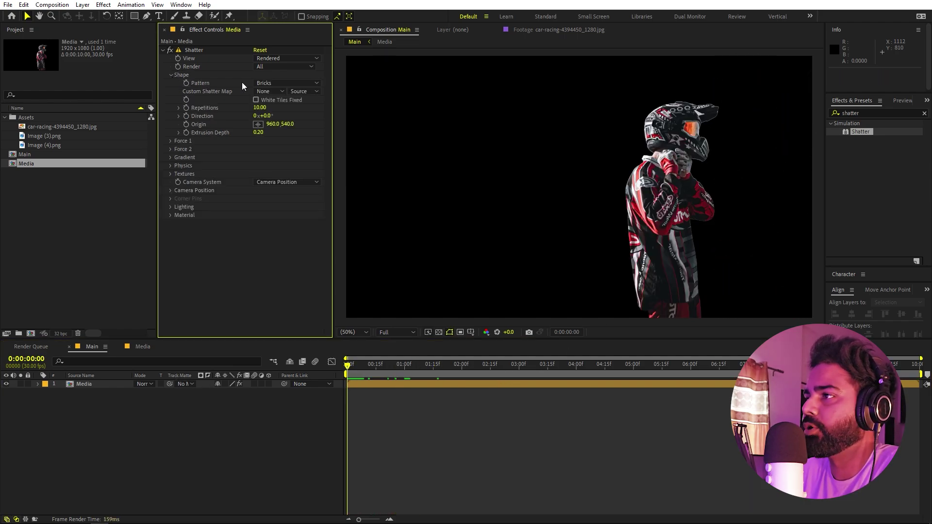
click(271, 82)
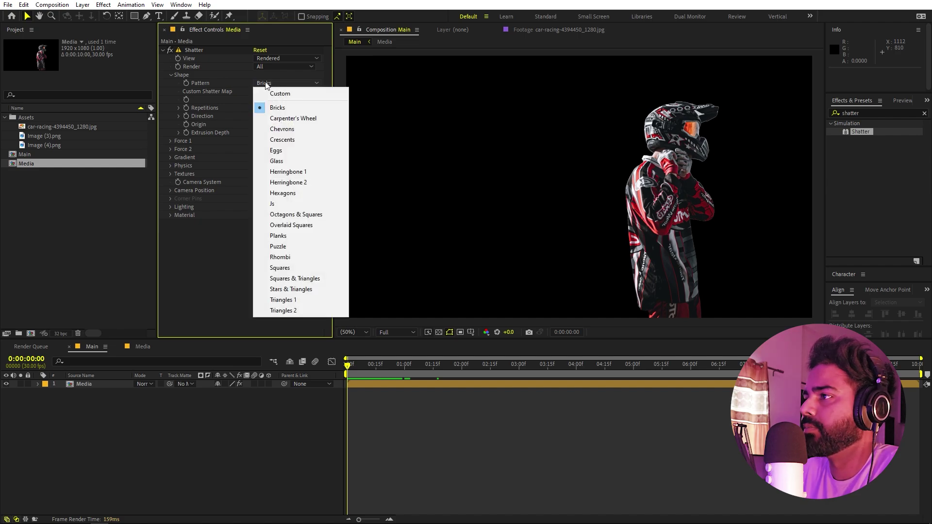
click(277, 161)
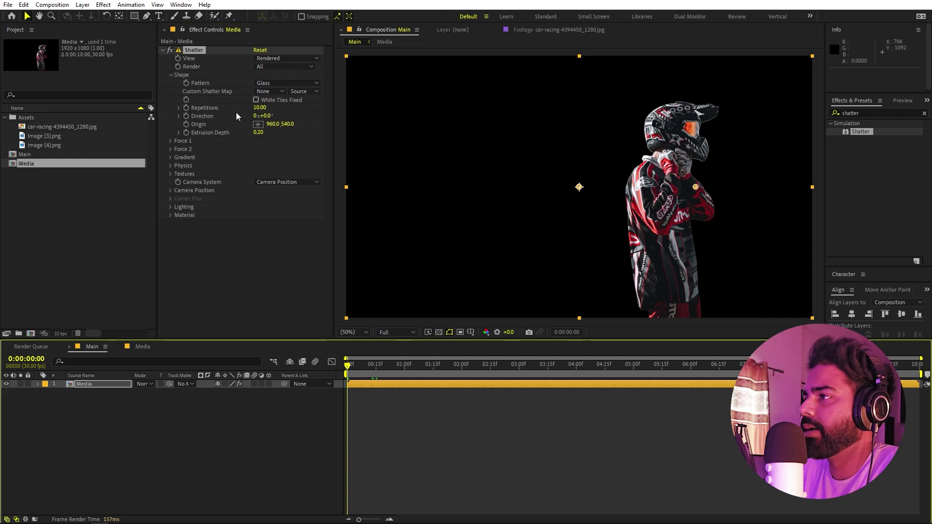
click(260, 108)
text(200)
click(231, 283)
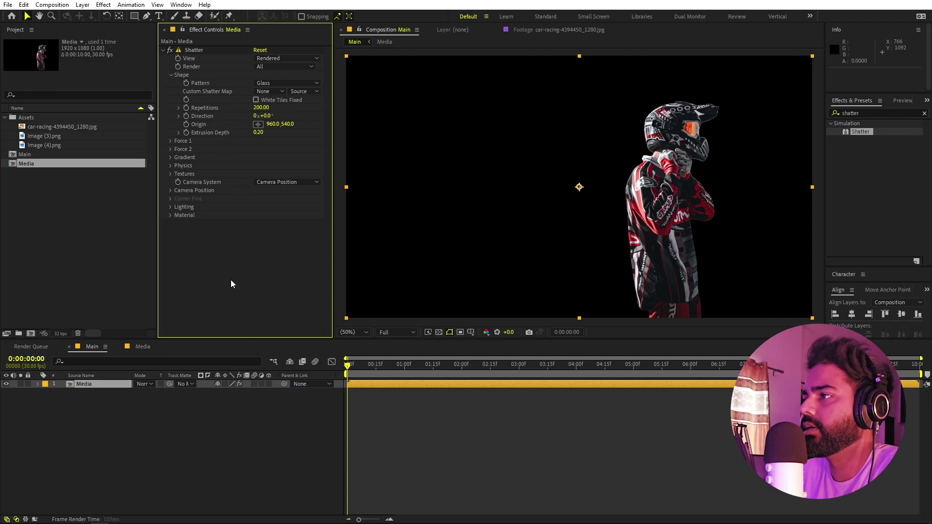
- Preview the finer shatter, then return the playhead to the first frame
key(space)
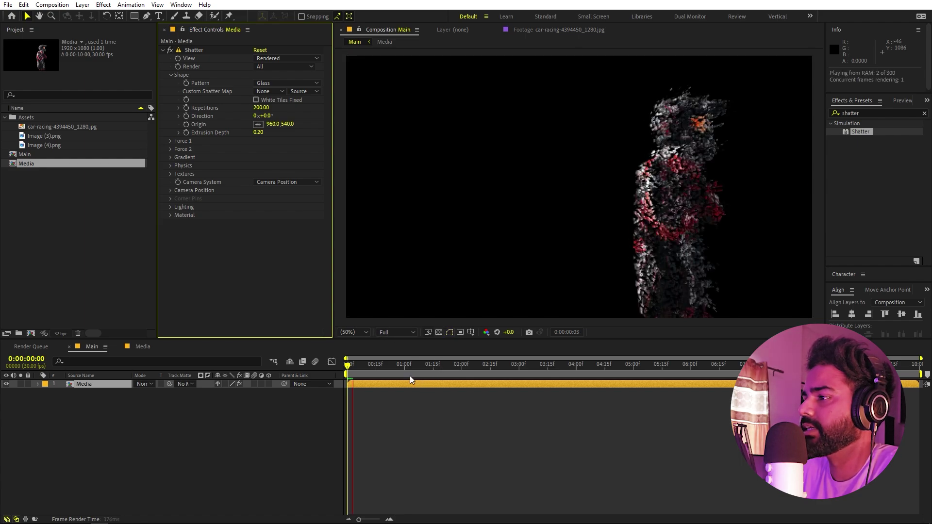
click(734, 144)
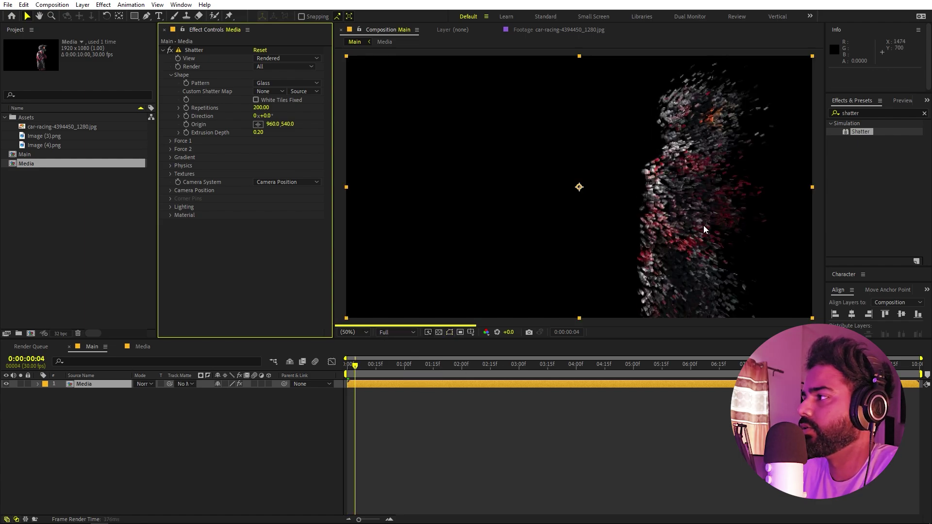
drag(357, 374, 281, 385)
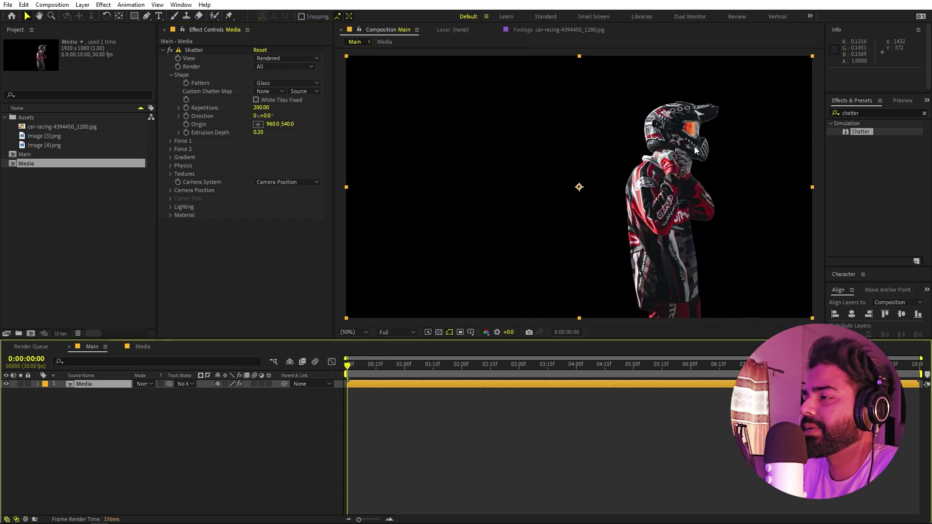
- Place Shatter's Force 1 position just left of the rider, around 292, 572
click(170, 141)
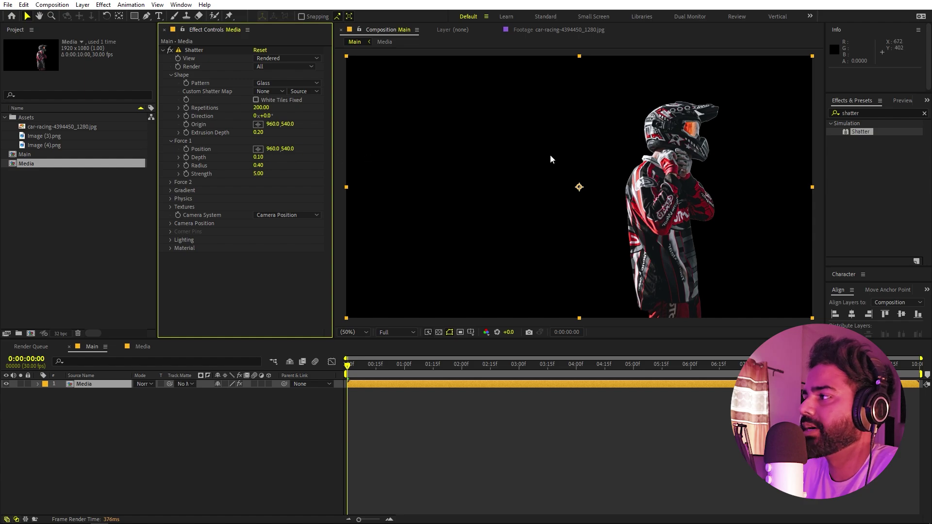
click(258, 150)
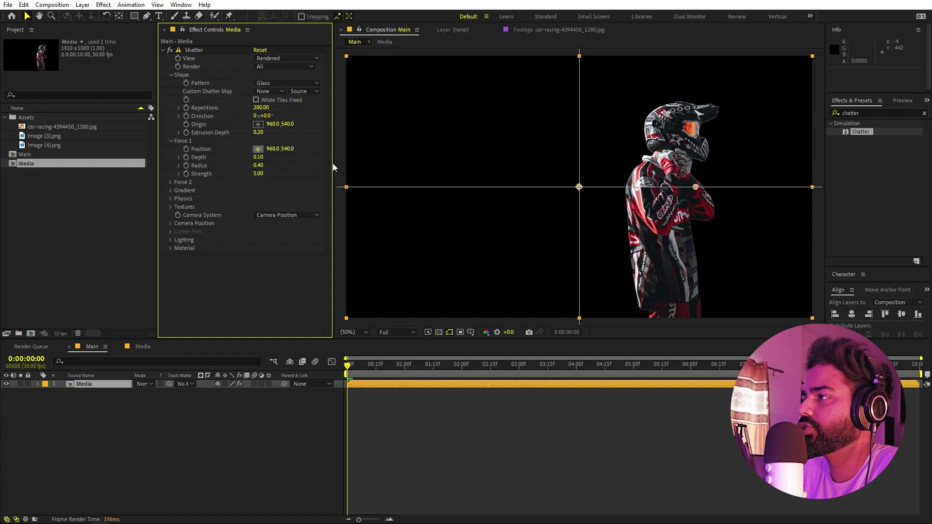
click(414, 194)
drag(415, 194, 417, 195)
key(F2)
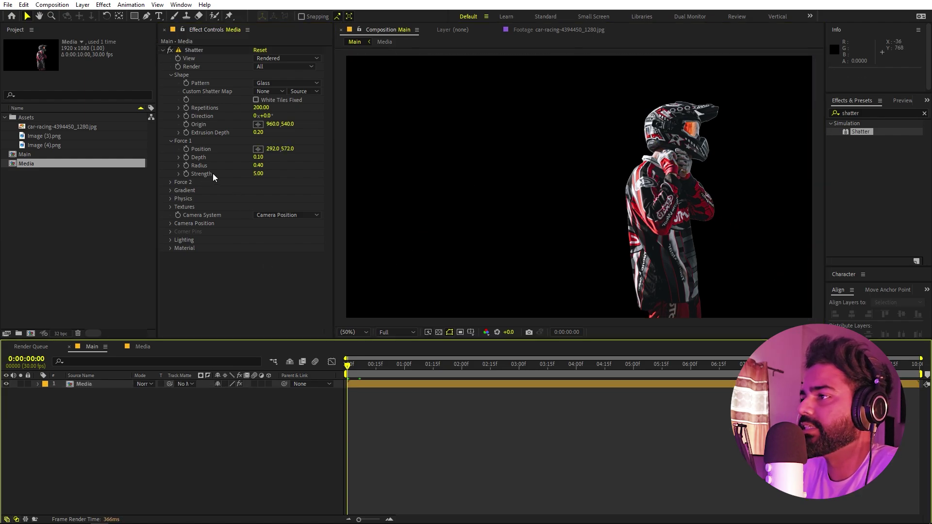
- Set Force 1 Strength to -1.00, Radius to 0.60 and Depth to 0.20
click(258, 174)
text(-1)
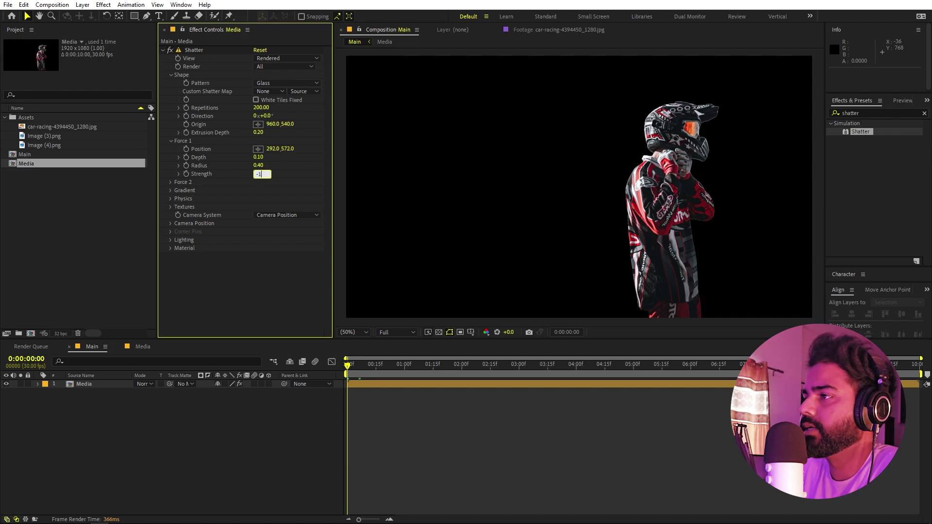
key(Return)
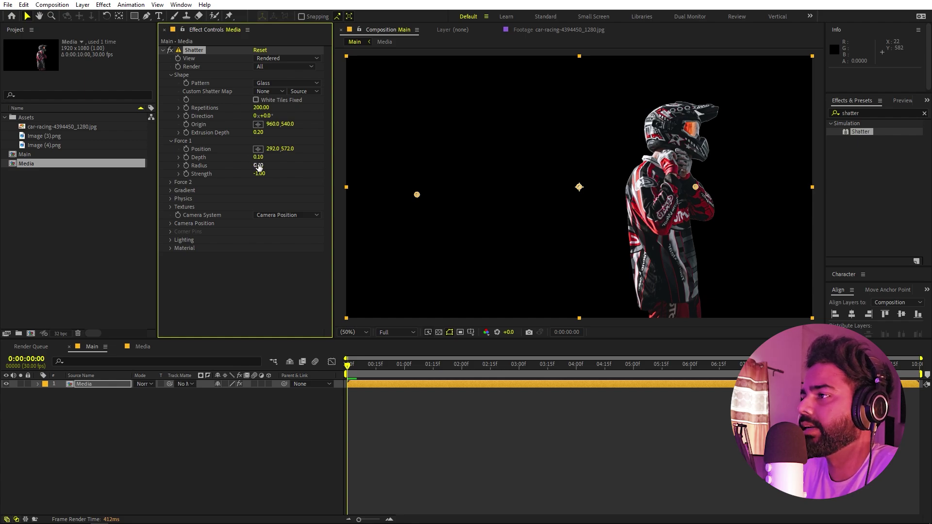
click(259, 166)
text(.6)
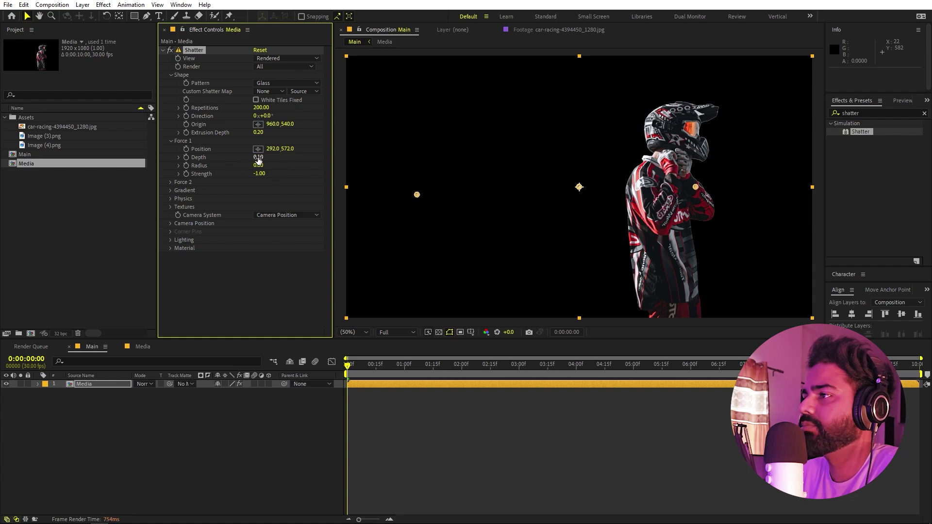
click(259, 158)
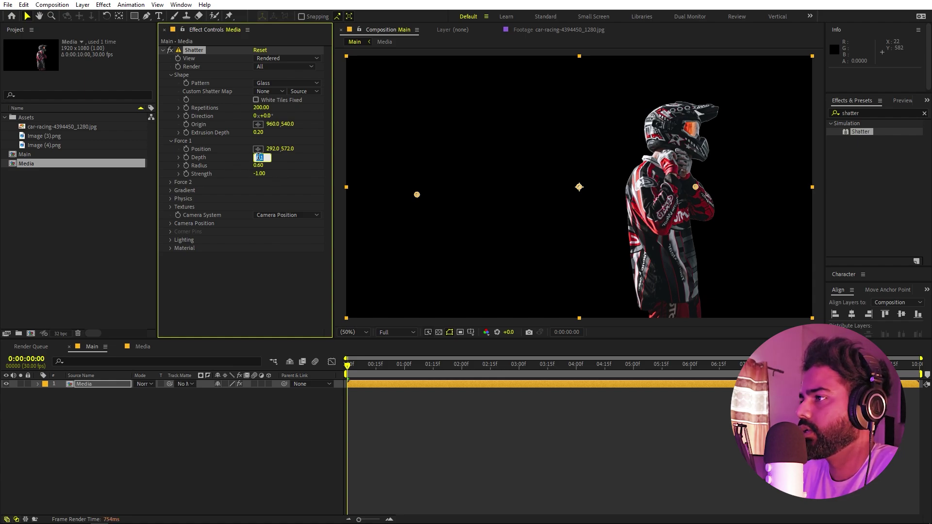
text(.2)
key(Return)
click(232, 290)
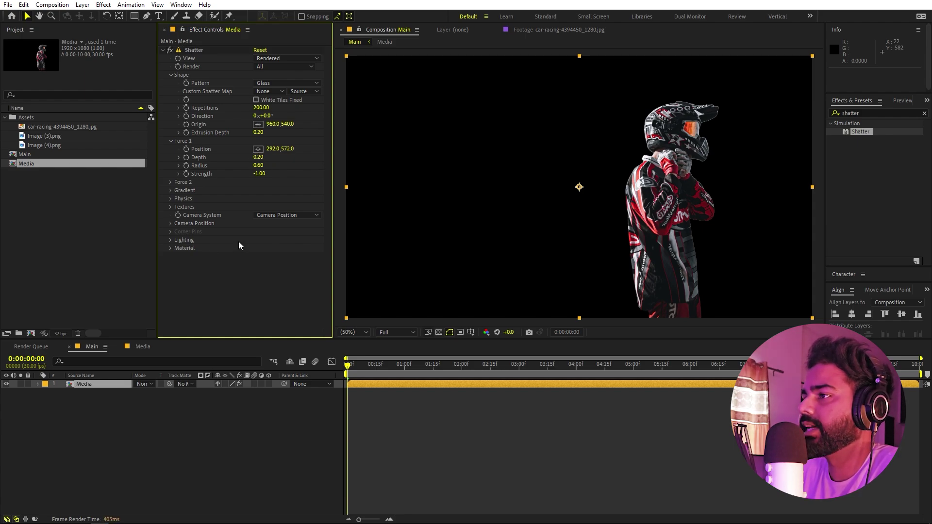
- Expand Shatter's Physics, set Gravity to 0 and change the Rotation Speed
click(170, 199)
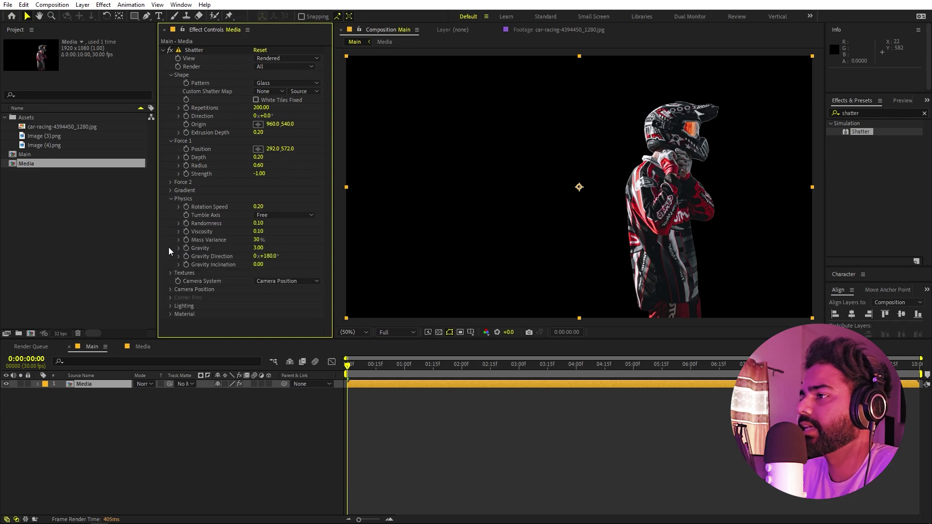
click(257, 248)
key(Return)
key(ctrl+z)
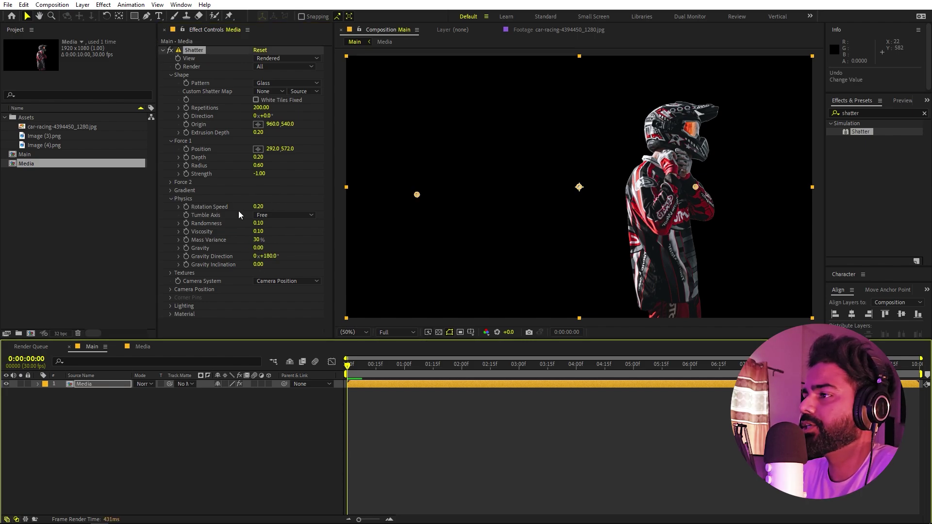
click(260, 206)
text(0.5)
key(Return)
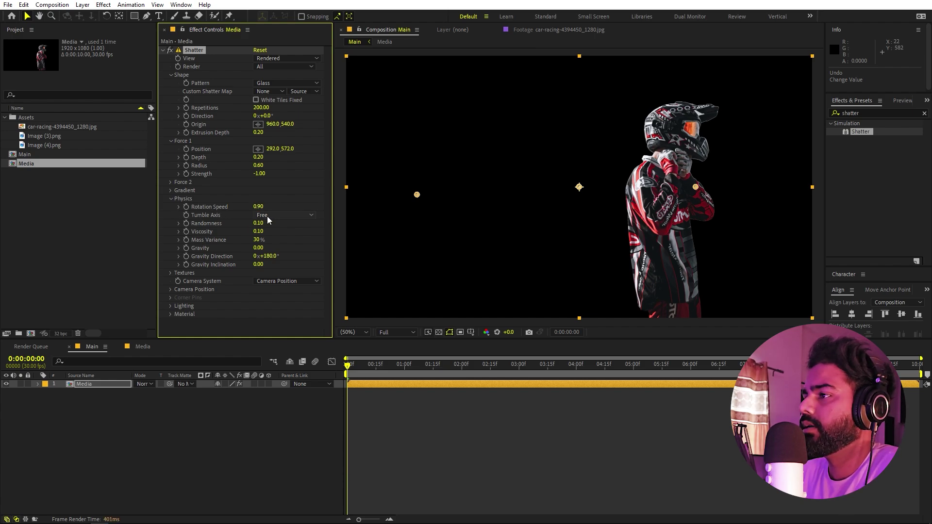
- Set Tumble Axis to None, Viscosity to 0.00 and Mass Variance to 80%
click(267, 217)
click(276, 239)
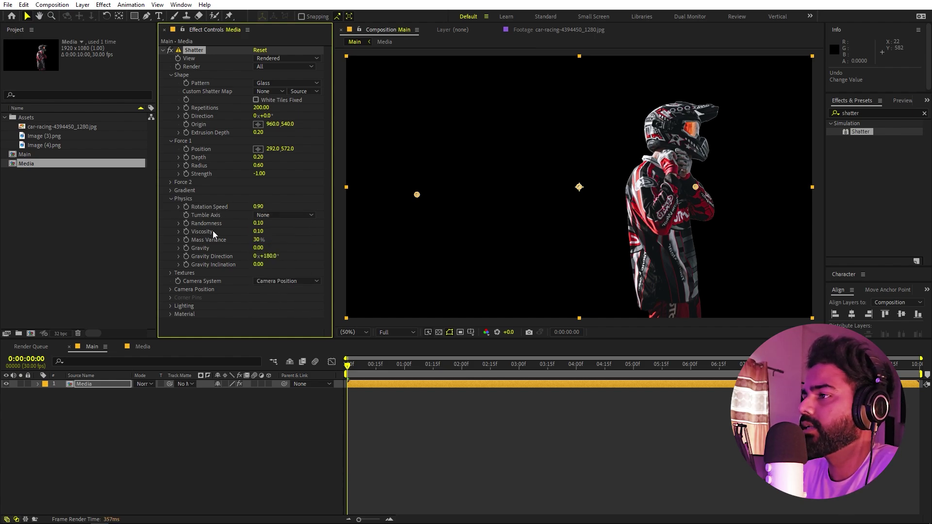
click(259, 232)
text(0)
key(Return)
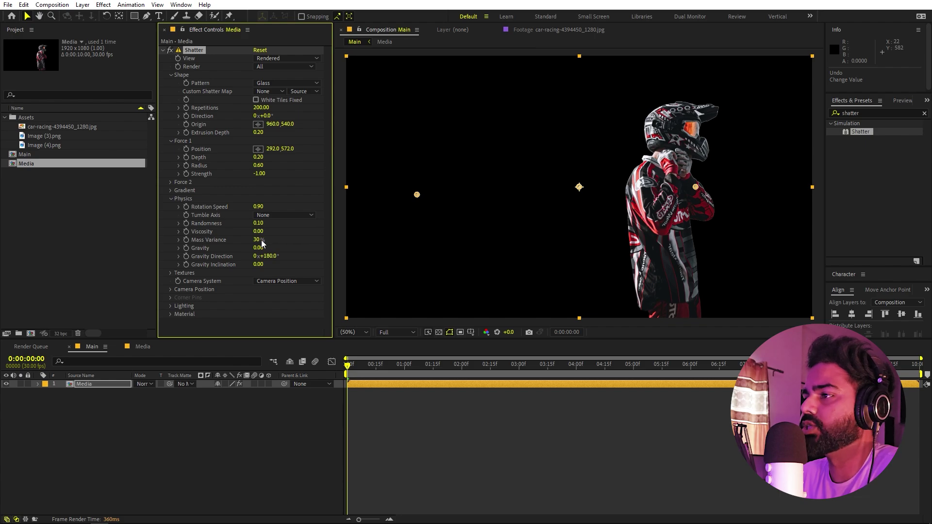
click(259, 240)
key(Return)
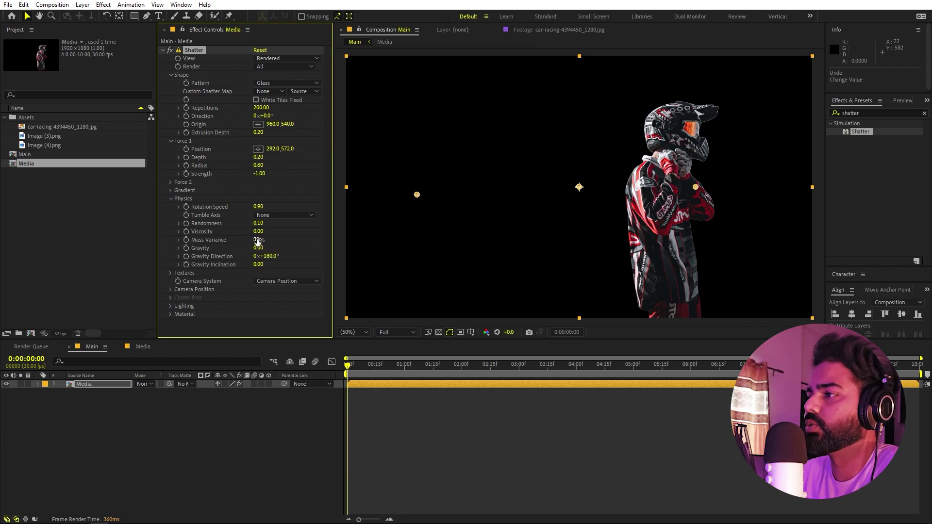
click(337, 374)
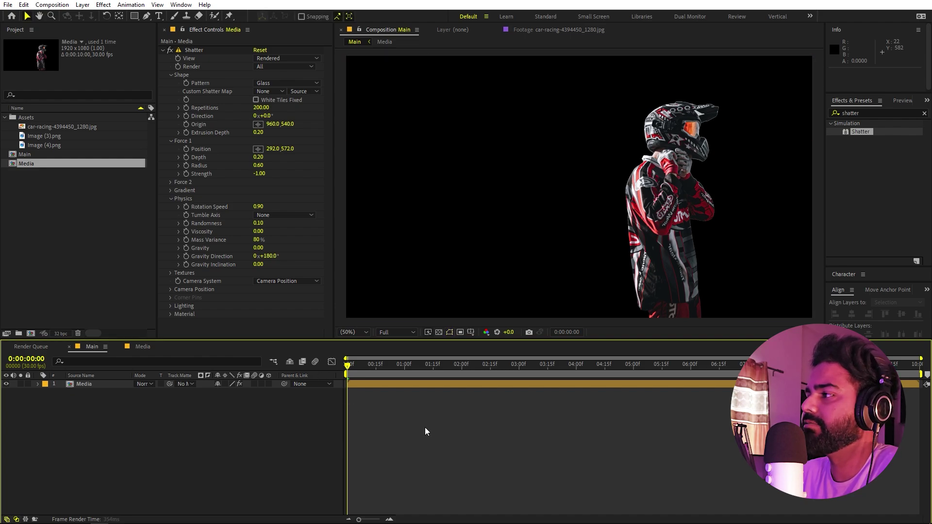
- Preview the shatter, then raise Viscosity above zero and preview again
key(space)
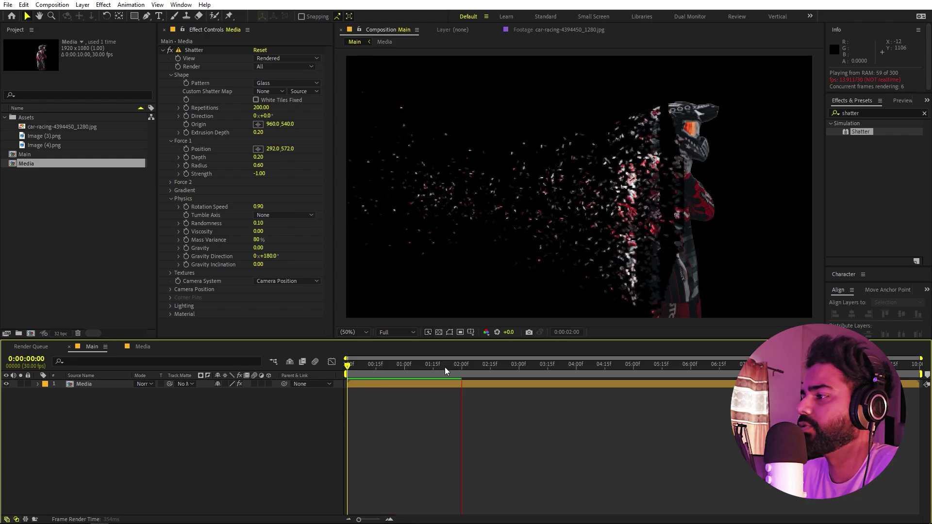
key(space)
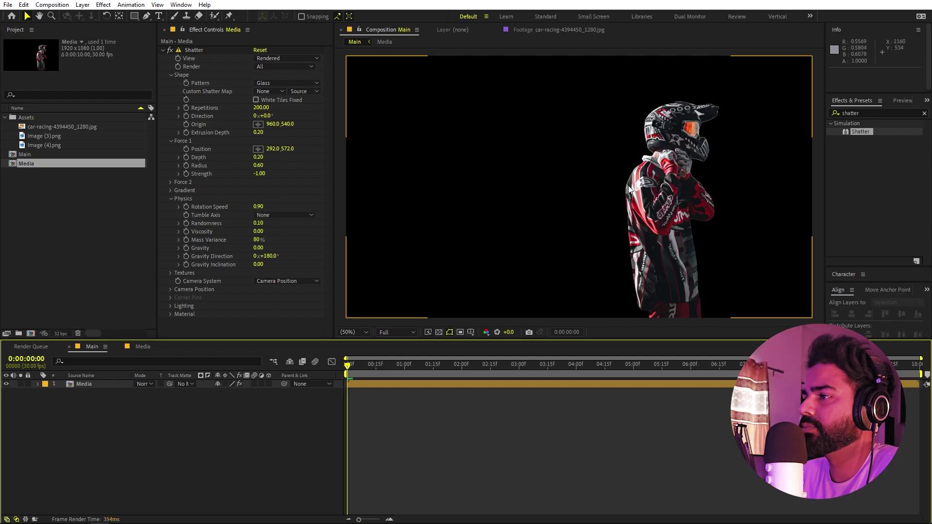
drag(261, 231, 279, 234)
click(481, 429)
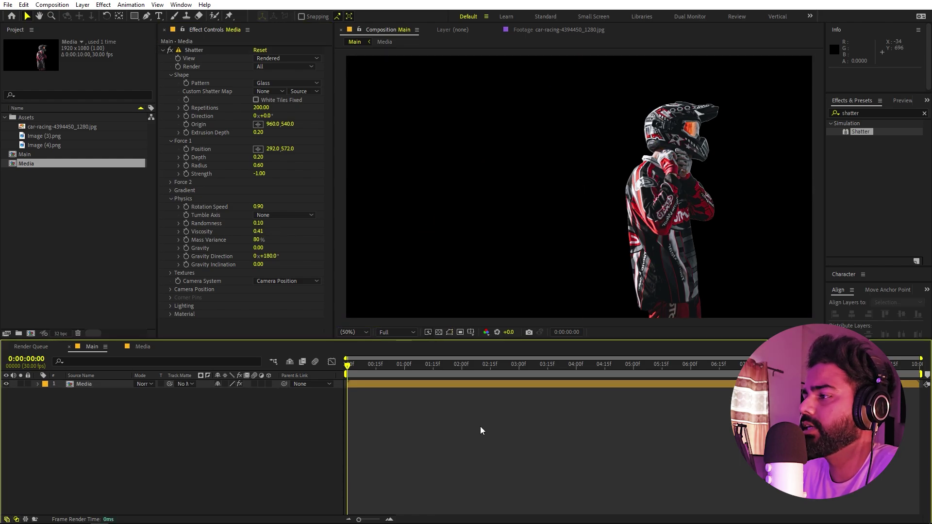
key(space)
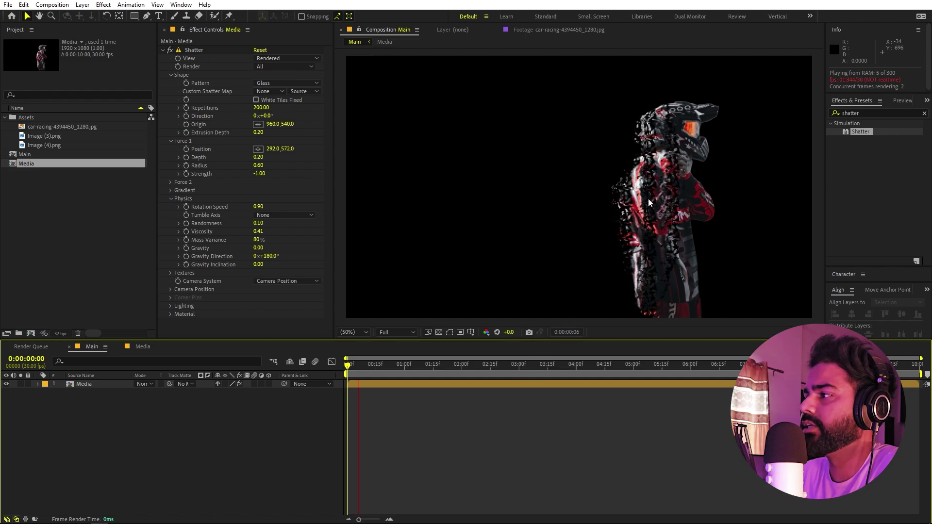
- Reset Viscosity to 0.00 and replay the shatter preview from the start
click(259, 232)
key(Return)
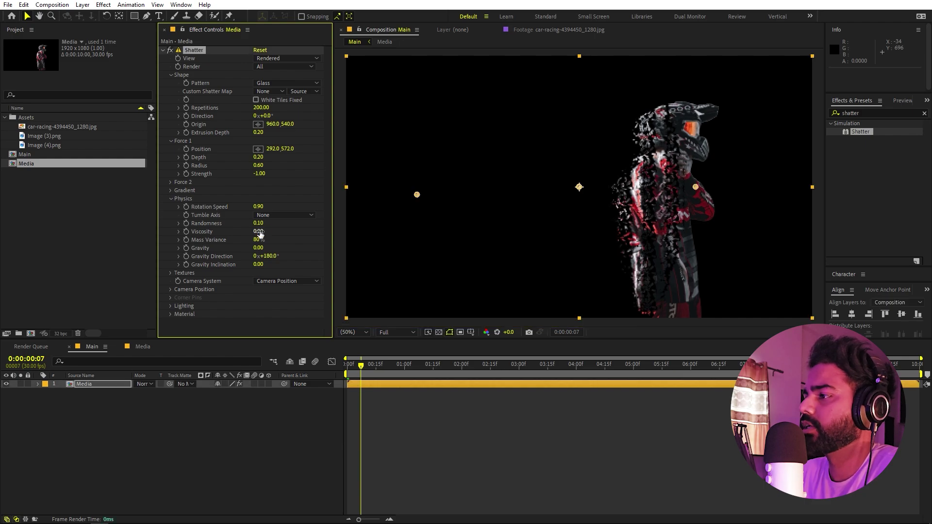
click(369, 378)
key(space)
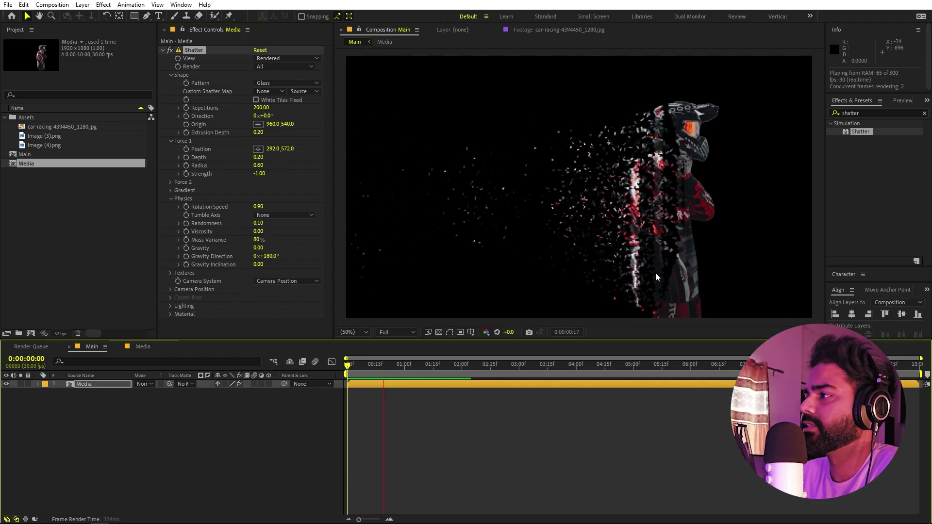
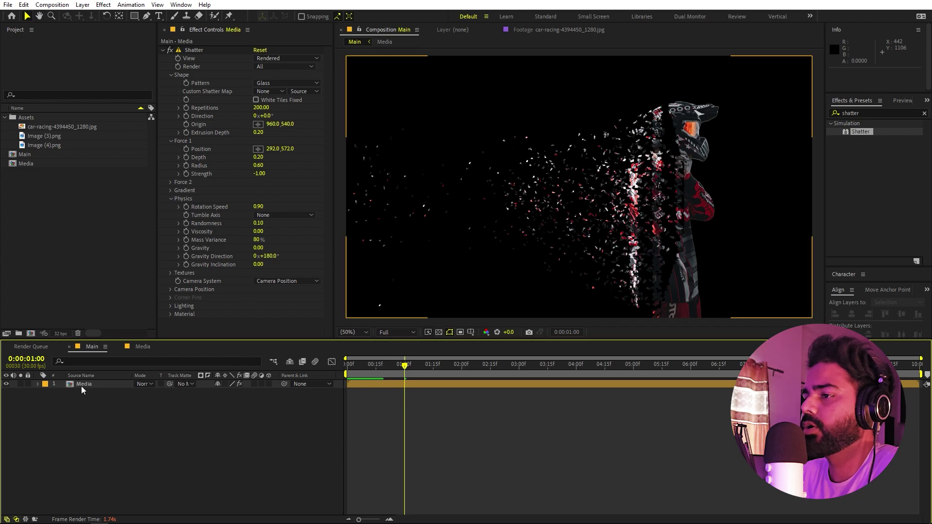
- Duplicate the rider Media layer and delete the Shatter effect from the top copy
click(83, 383)
key(ctrl+d)
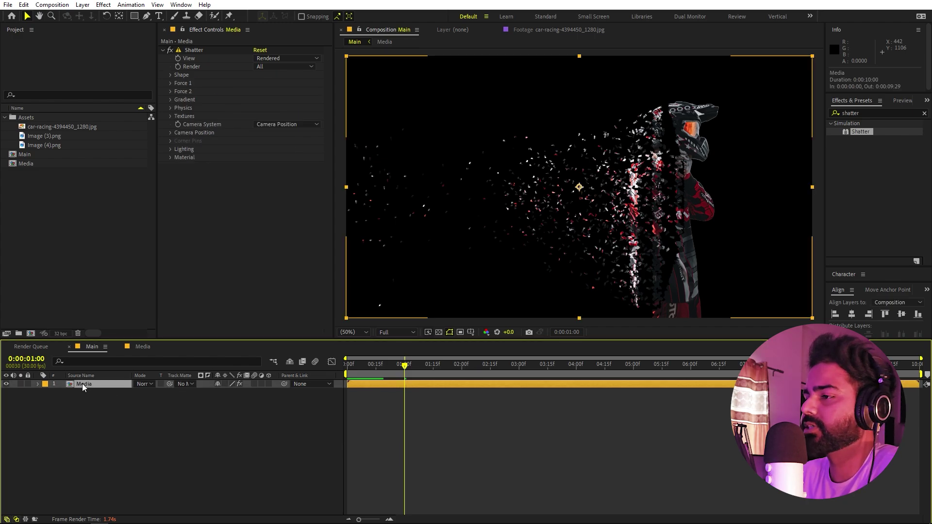
click(92, 433)
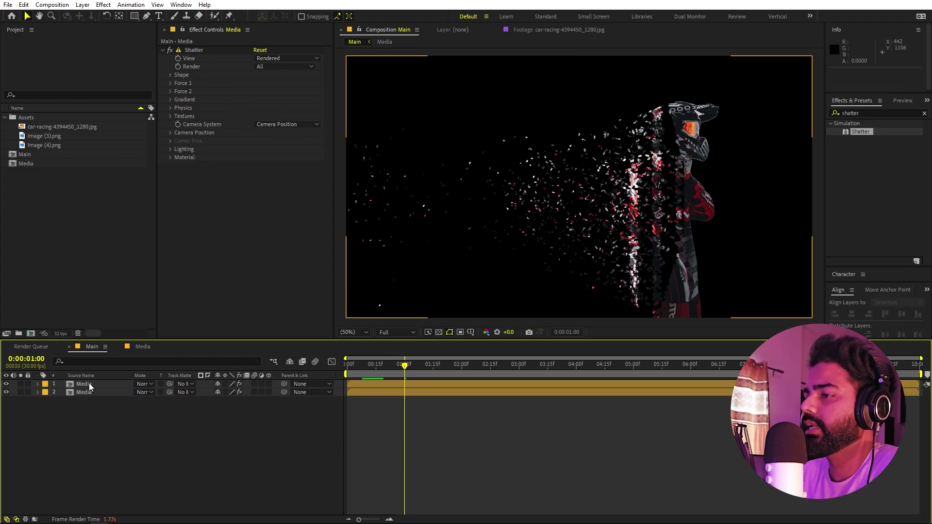
click(89, 382)
click(196, 54)
click(197, 49)
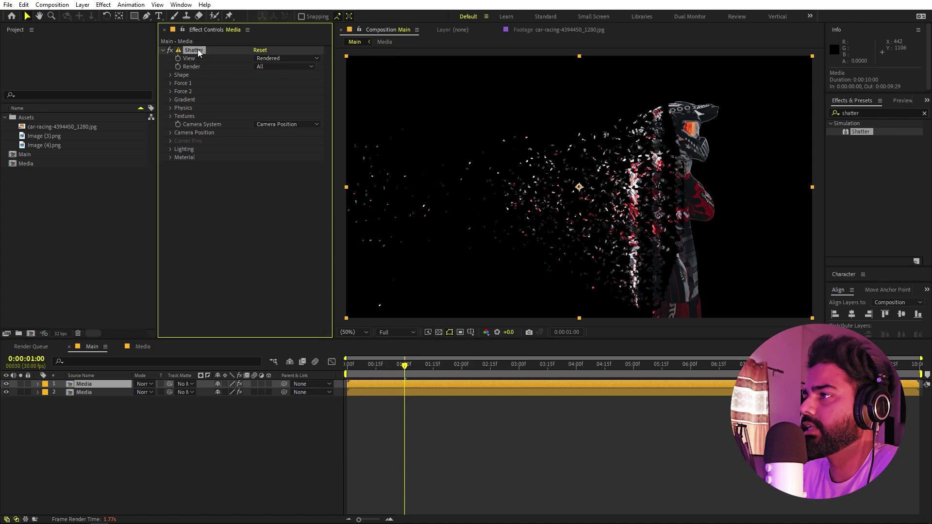
key(Delete)
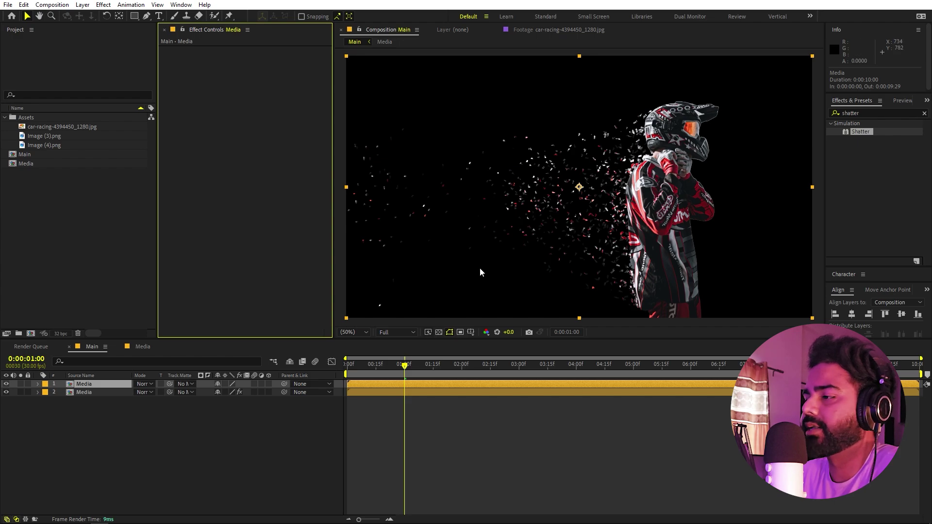
- Select both rider layers together
click(216, 442)
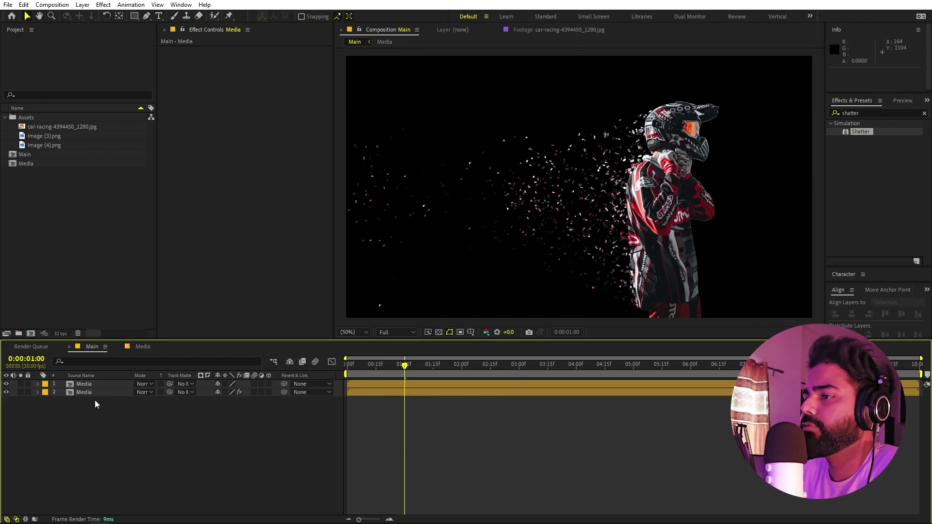
click(89, 384)
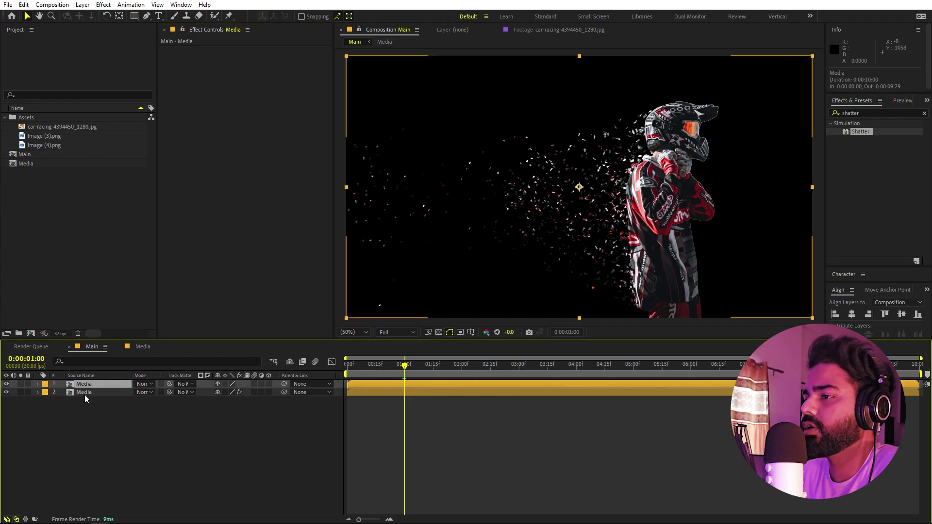
shift+click(84, 392)
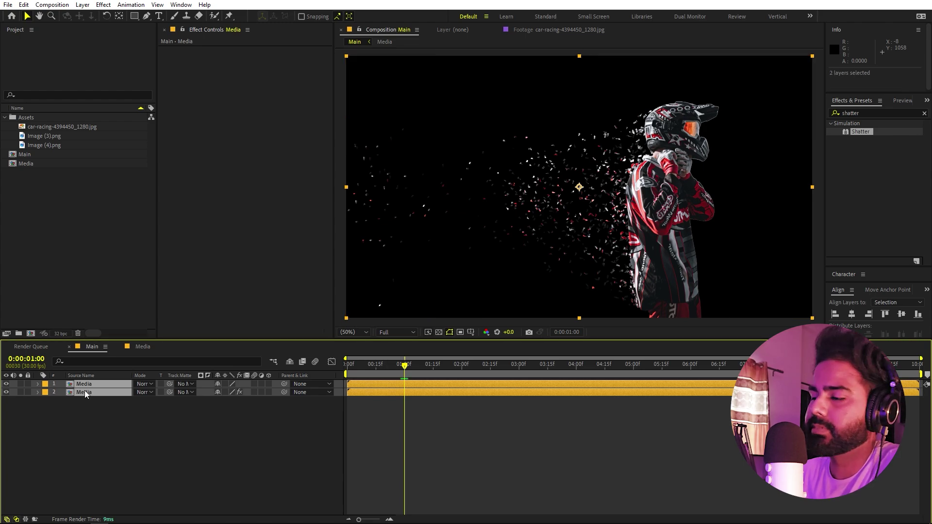
- Keyframe both riders' Position at 1 s and start them left at x -158 at 0:00
key(p)
click(62, 392)
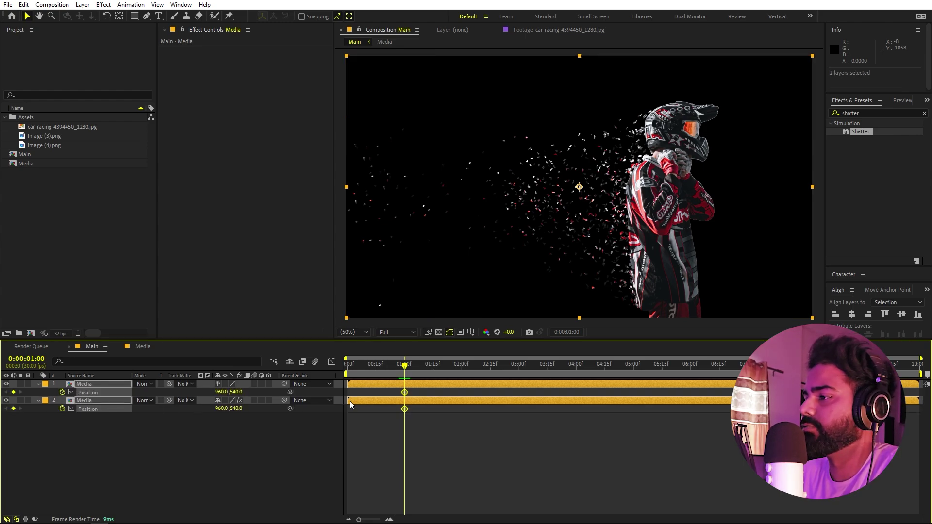
drag(399, 372, 283, 366)
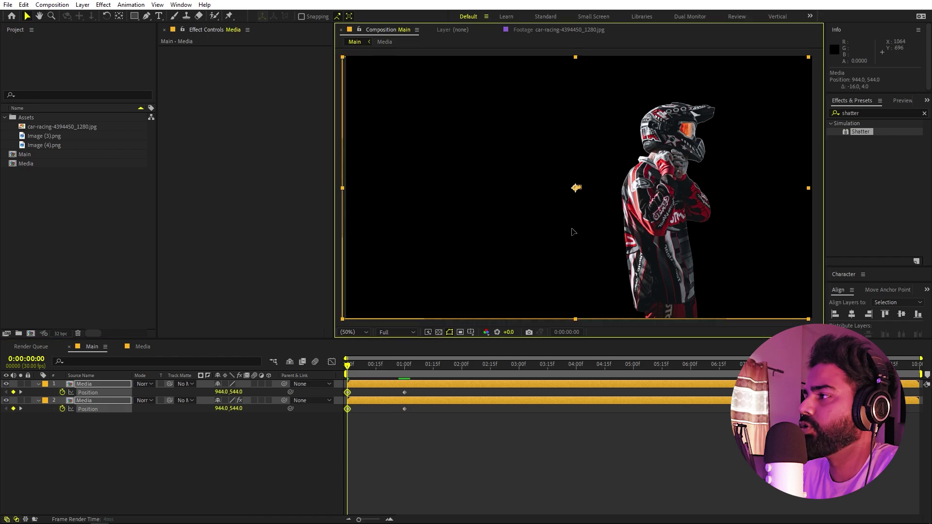
drag(600, 220, 329, 219)
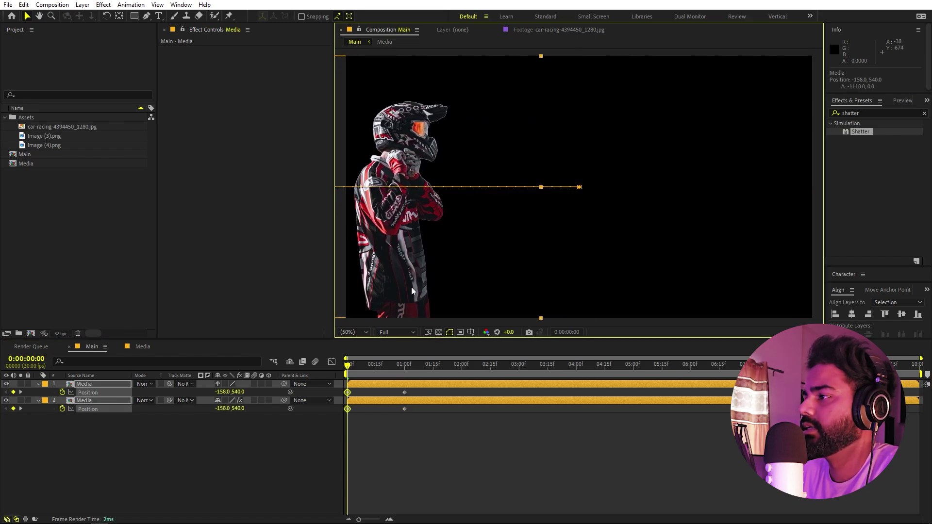
key(space)
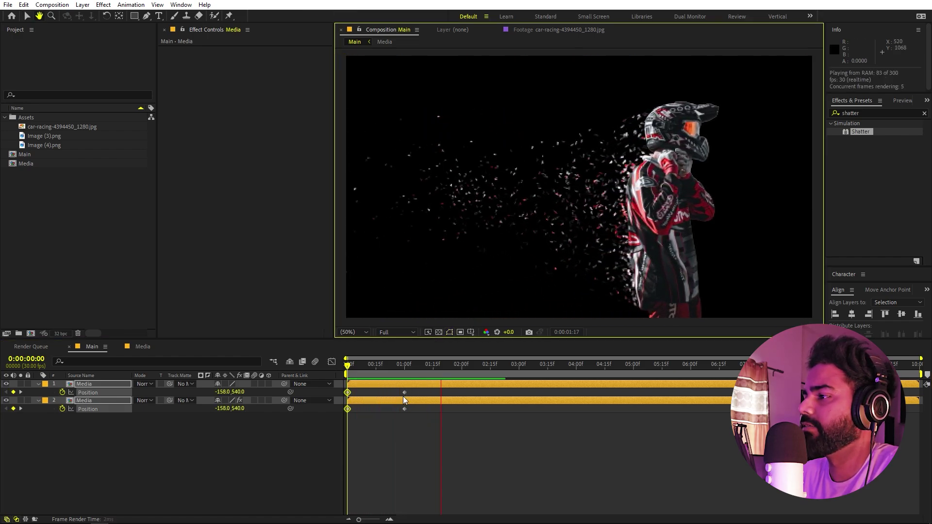
key(space)
- Apply Easy Ease to all four Position keyframes and shape their speed curve in the Graph Editor
drag(412, 392, 334, 413)
key(F9)
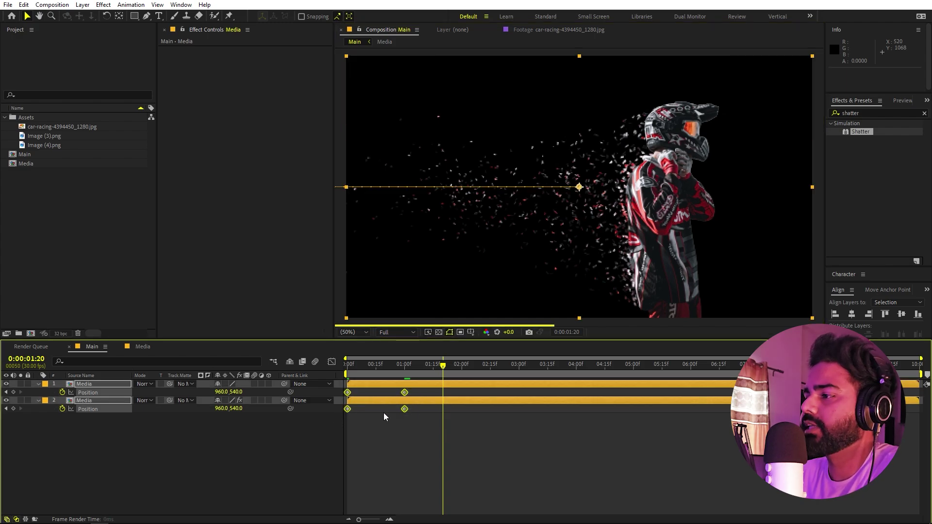
click(332, 362)
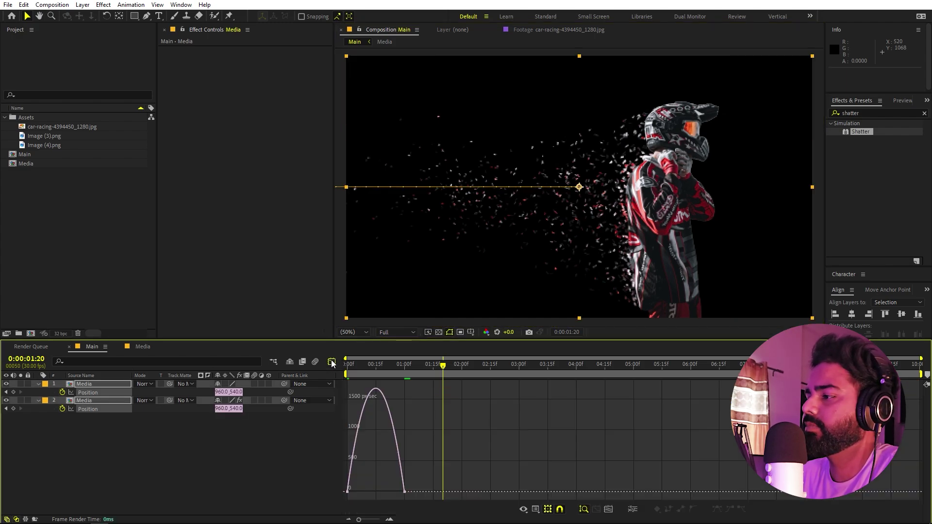
click(535, 509)
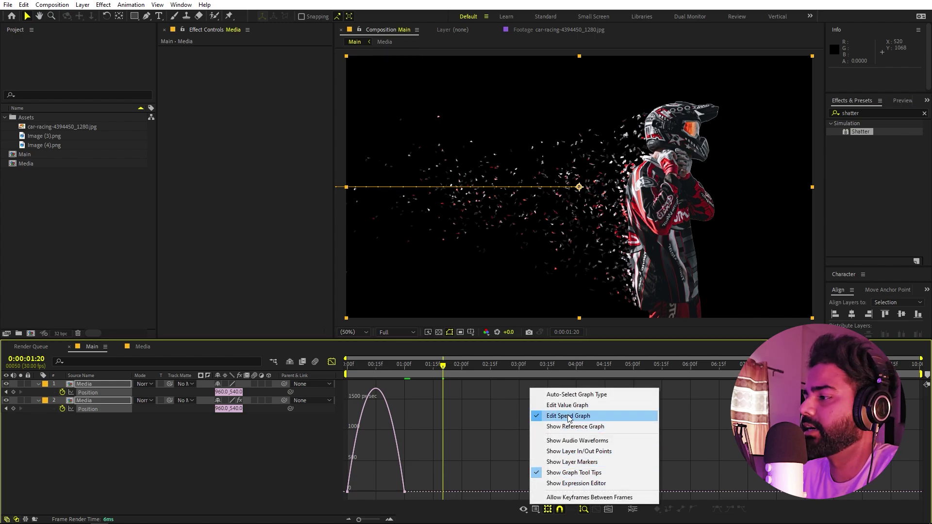
drag(441, 461, 321, 486)
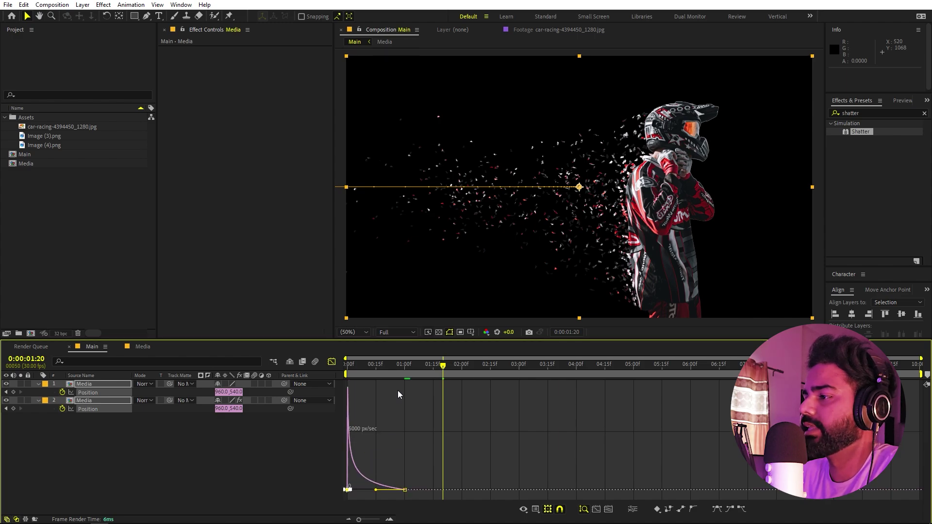
key(space)
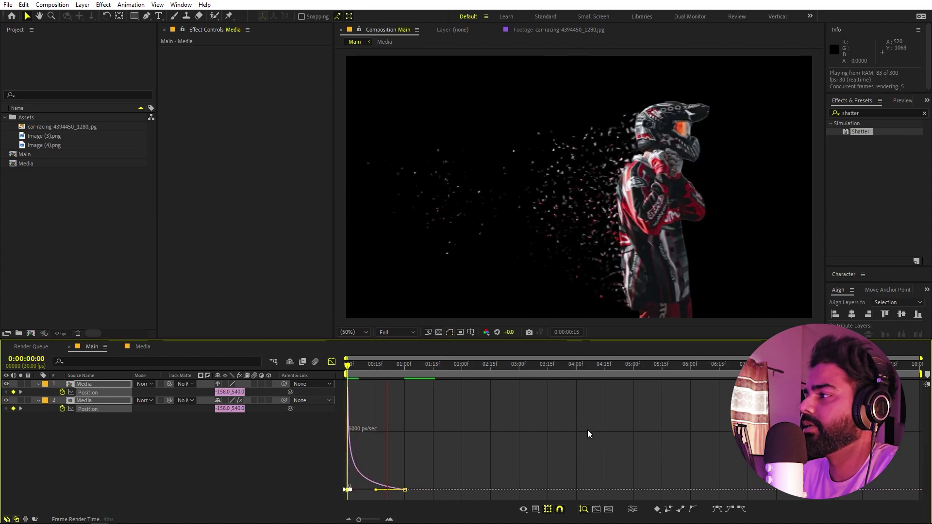
key(space)
- Shift both layers' end Position keyframes slightly later and preview the slide-in
click(331, 361)
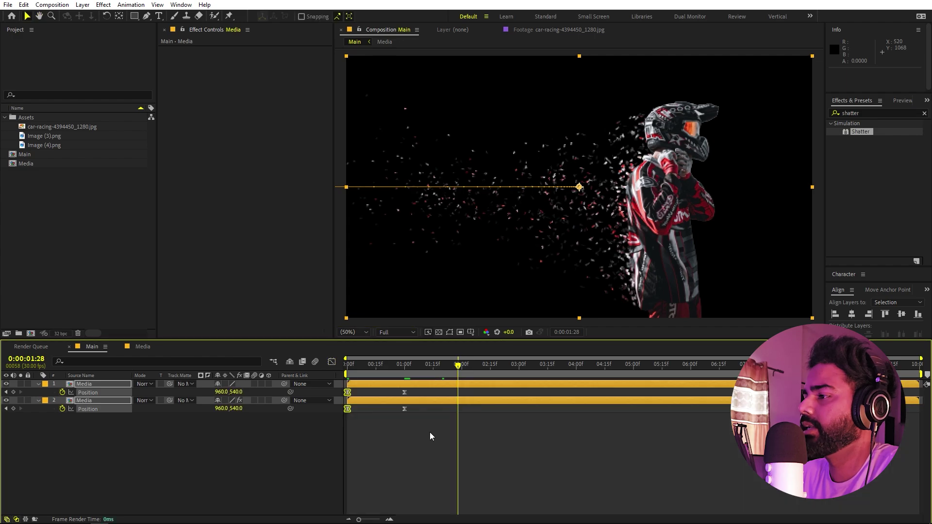
drag(439, 364, 422, 409)
click(404, 392)
shift+click(403, 409)
click(523, 391)
key(space)
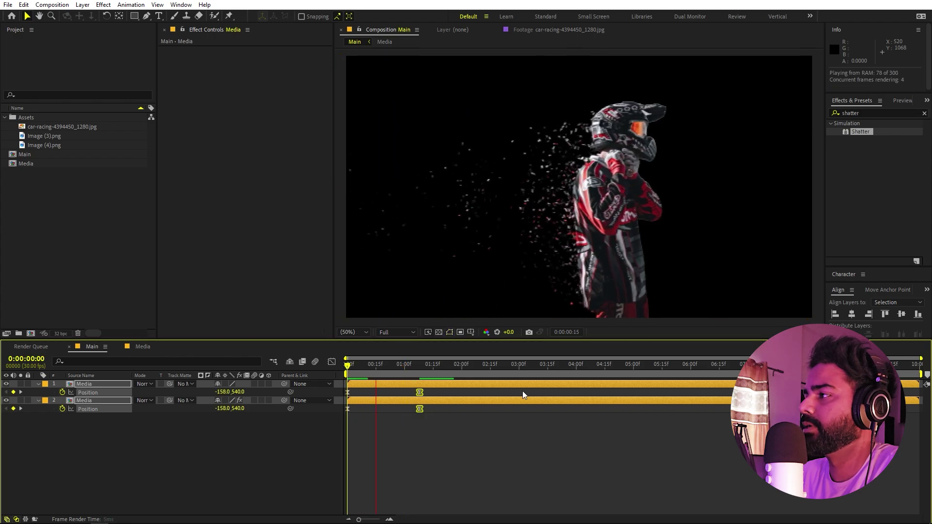
- Keyframe both riders' Opacity from 0% at 0:00 to 100% at 12 frames, then preview
click(207, 400)
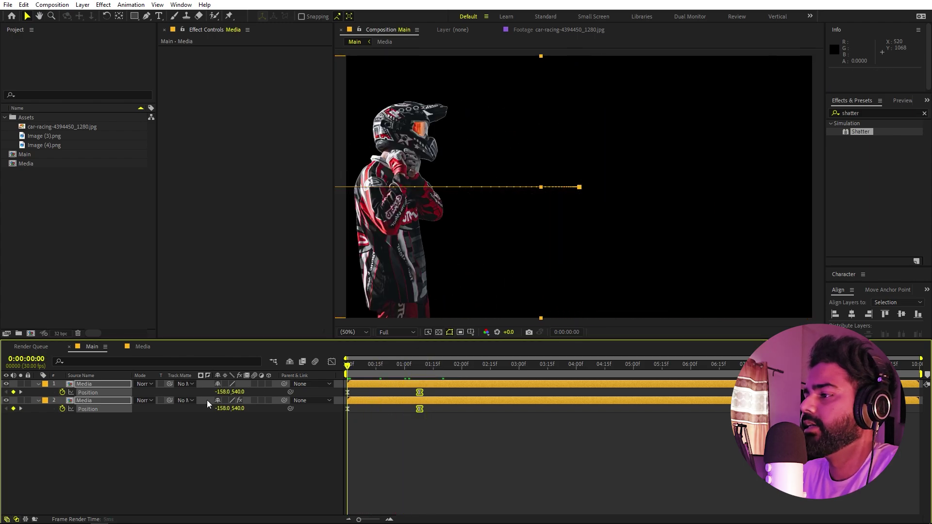
key(t)
click(62, 392)
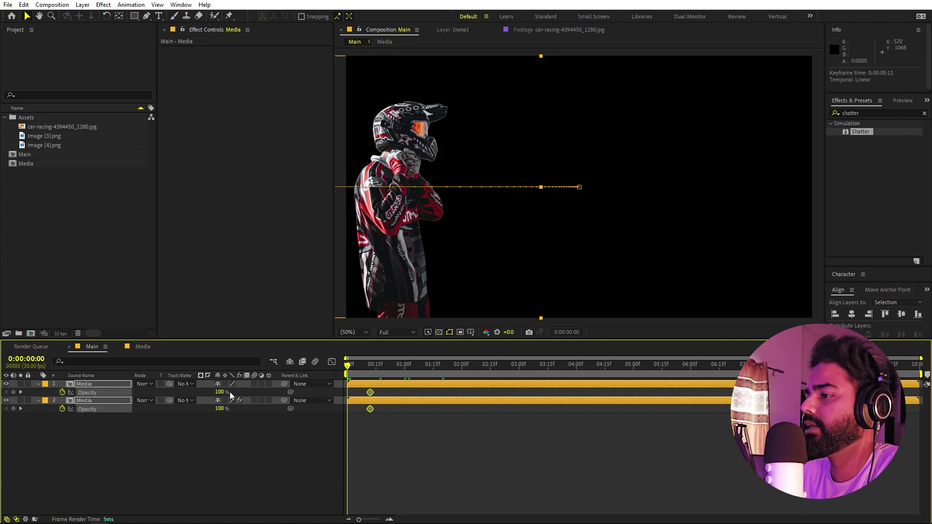
drag(221, 392, 196, 392)
click(467, 431)
key(space)
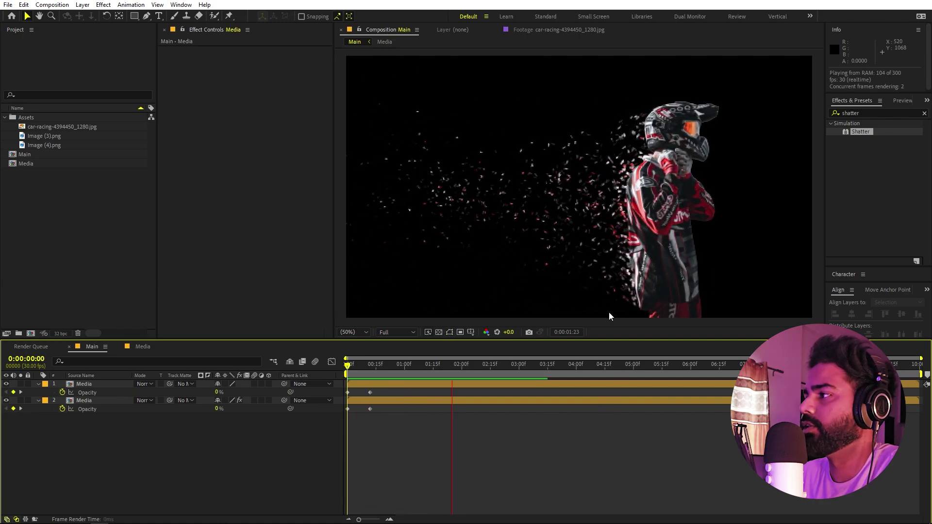
key(space)
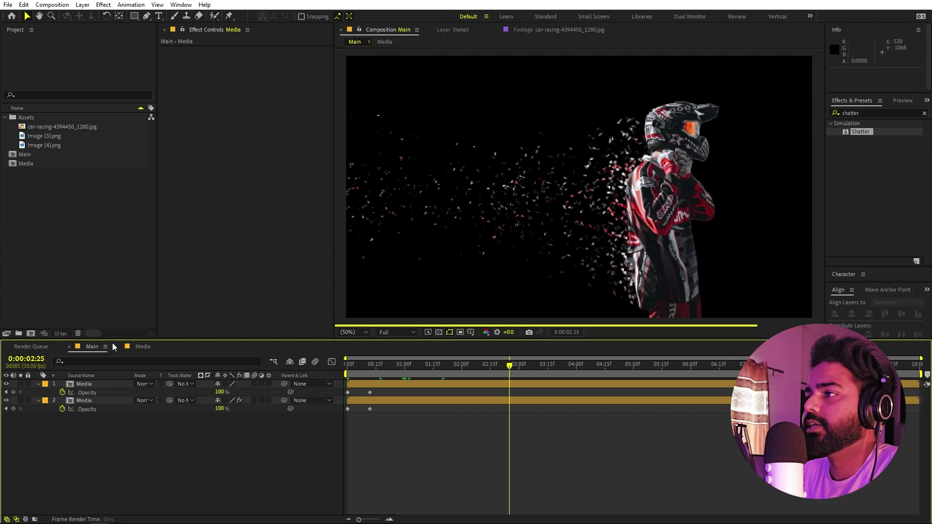
- Create a red 1920x1080 solid, Red Solid 1, and place it below both Media layers
right_click(131, 428)
click(145, 422)
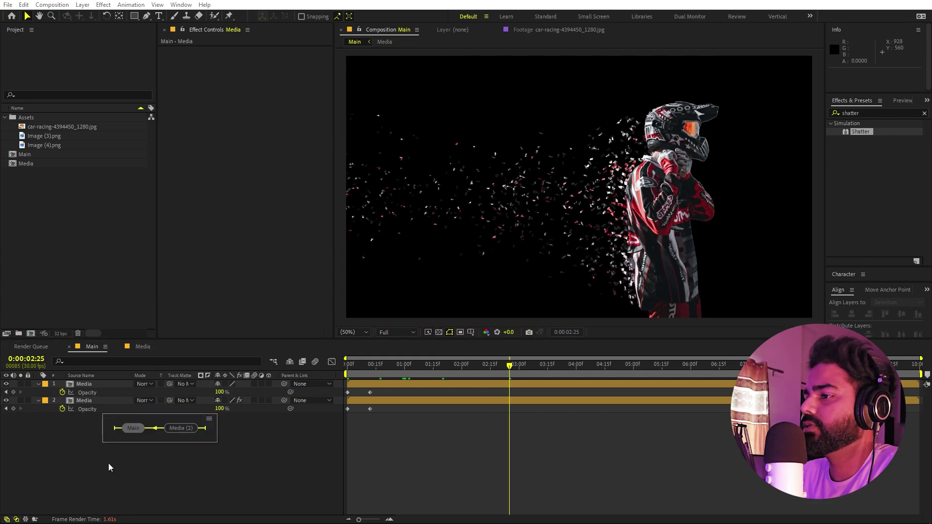
right_click(128, 480)
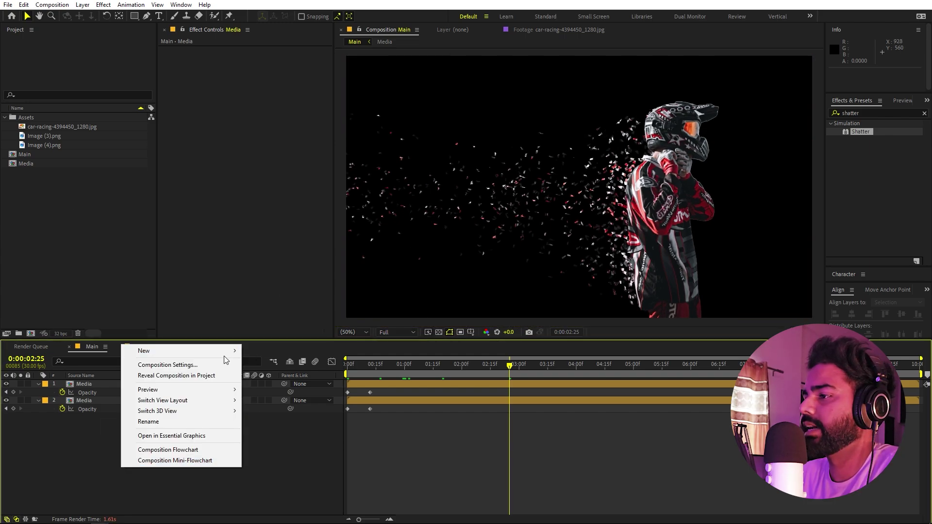
mouse_move(228, 351)
click(282, 376)
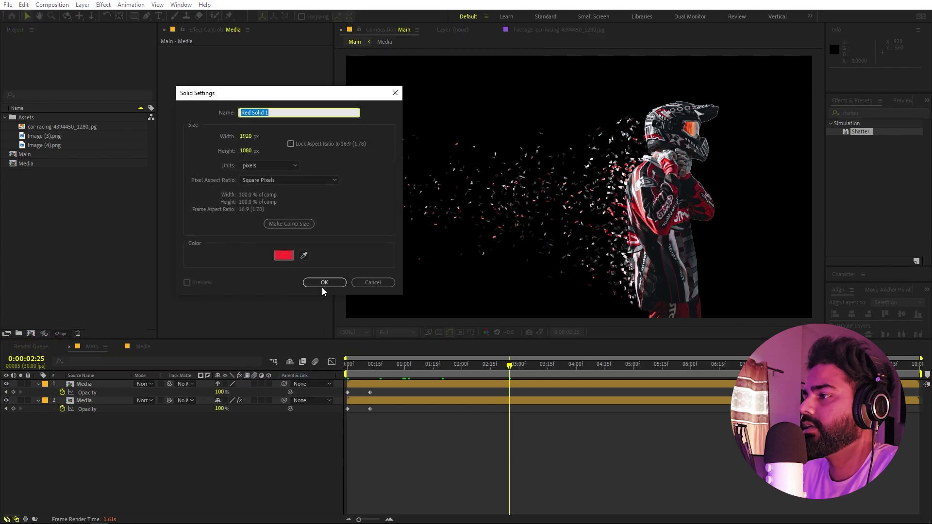
key(Return)
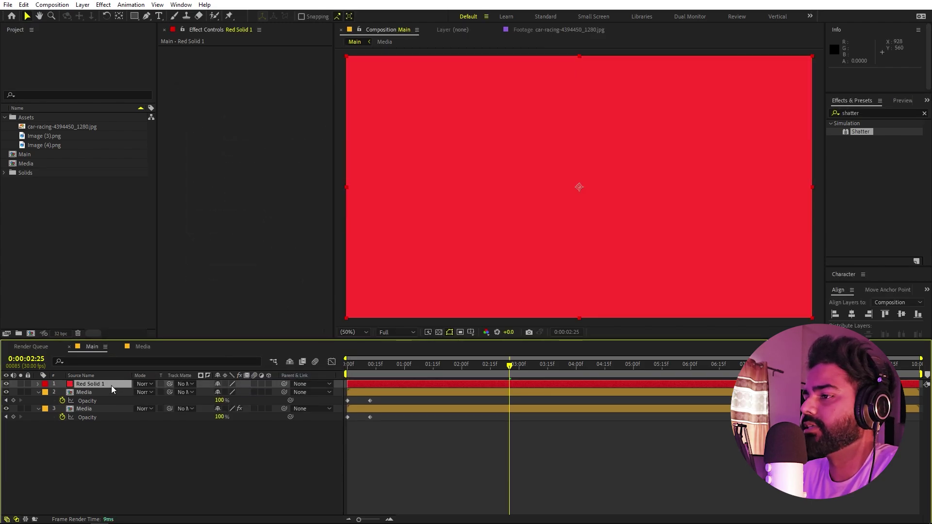
drag(112, 386, 110, 439)
click(879, 113)
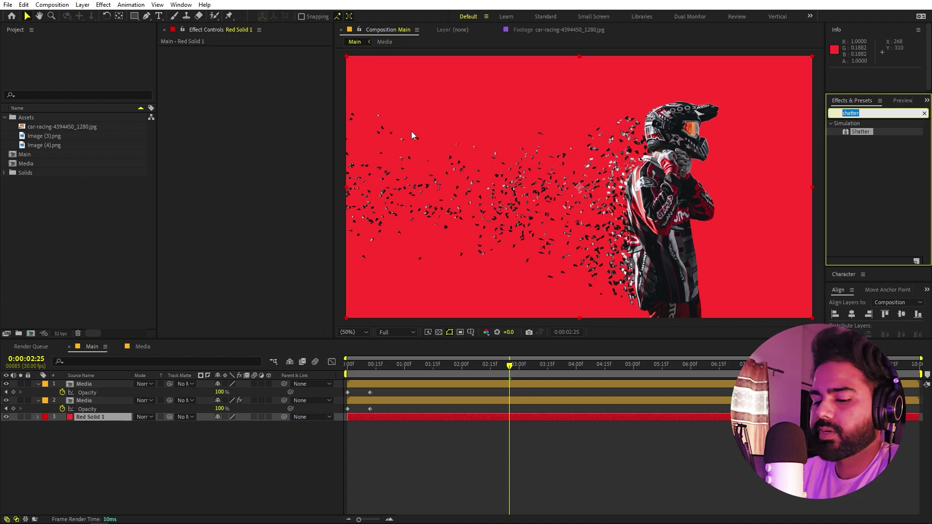
- Apply 4-Color Gradient to Red Solid 1 with black Color 1, pink Color 2, near-black Colors 3 and 4
text(gradi)
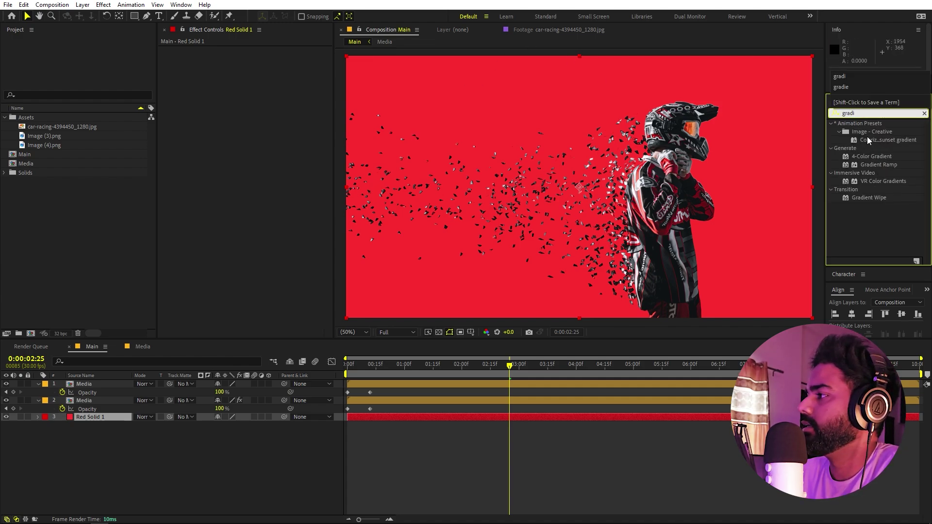
drag(871, 156, 97, 417)
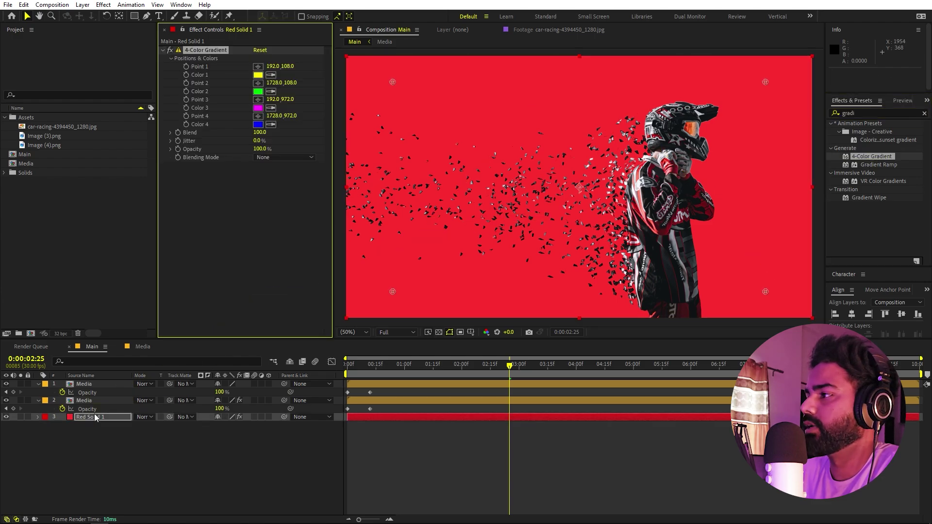
click(258, 75)
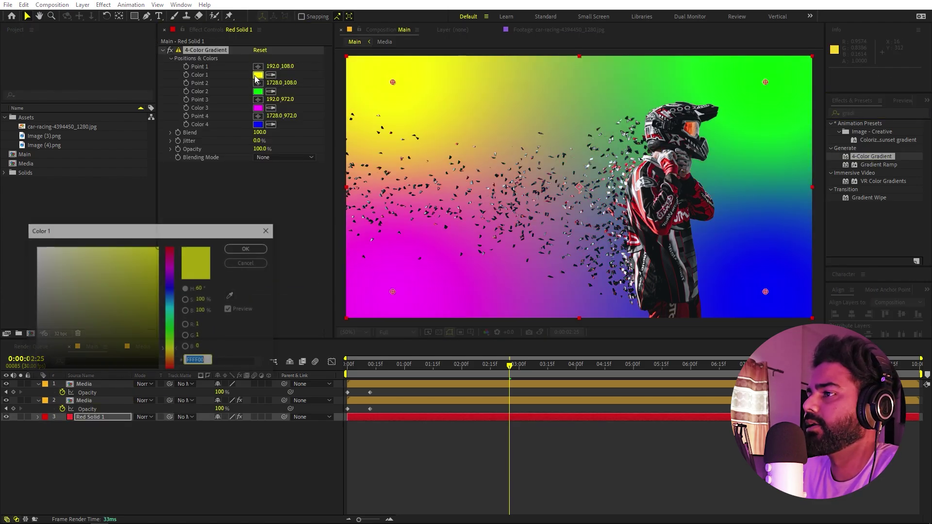
drag(111, 249, 36, 369)
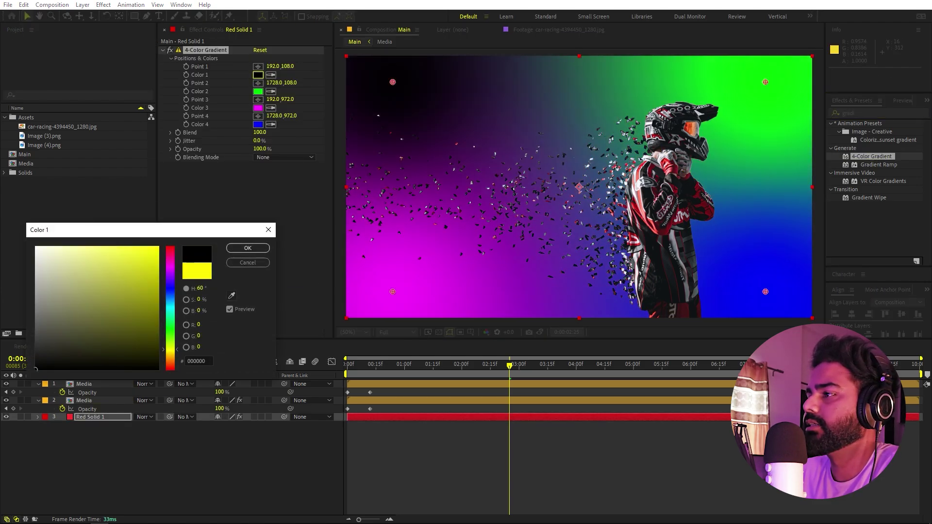
click(247, 248)
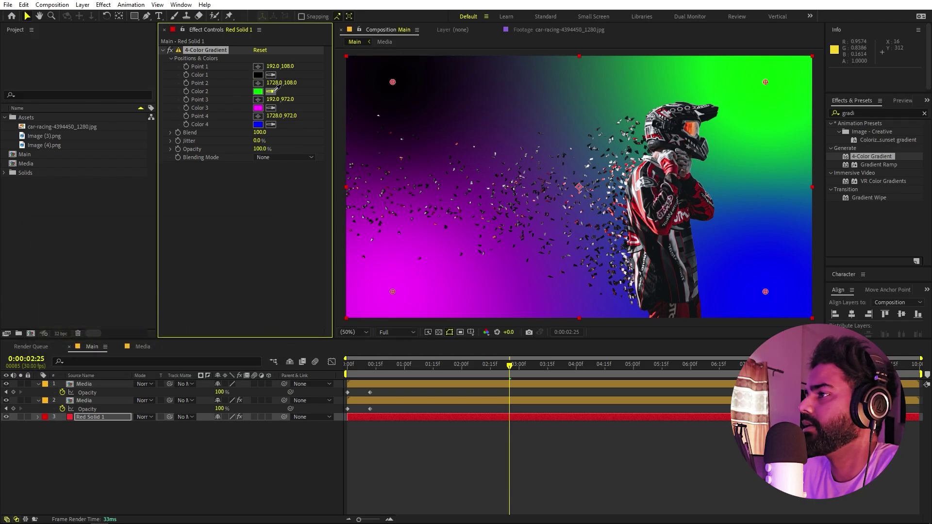
click(643, 191)
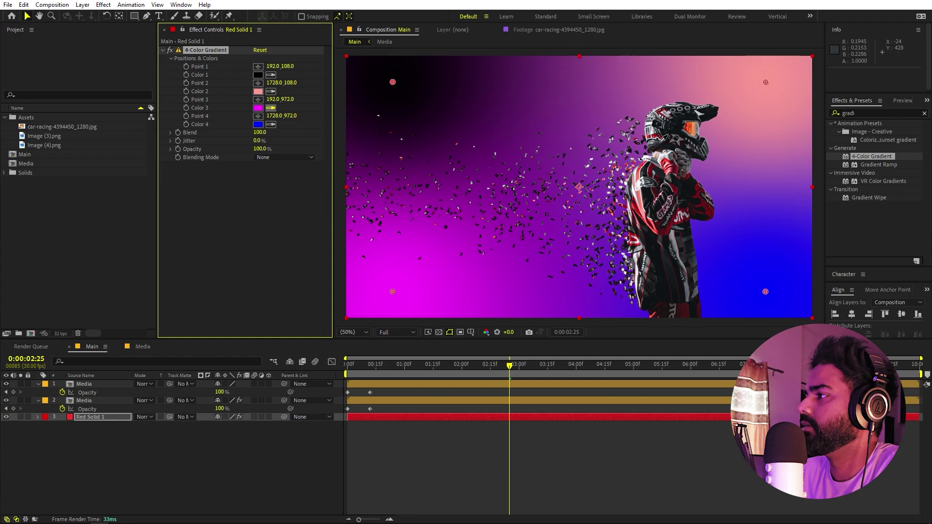
click(496, 168)
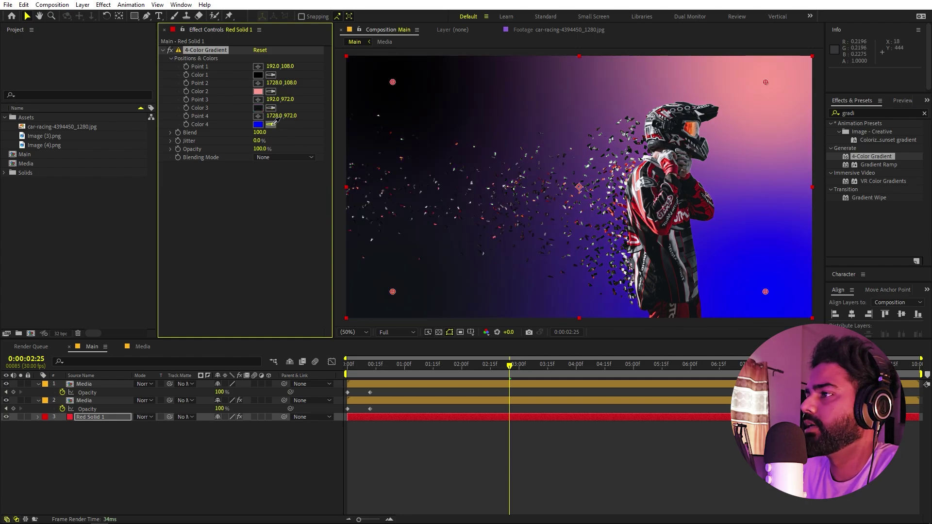
click(587, 269)
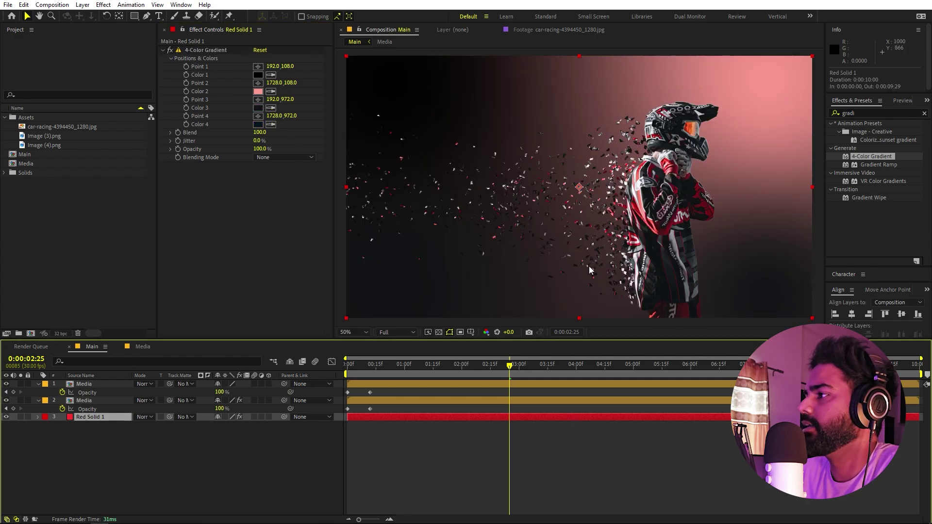
- Push gradient Points 2 and 4 beyond the right corners and nudge Point 1 slightly up-left
click(206, 50)
scroll(639, 130, down, 4)
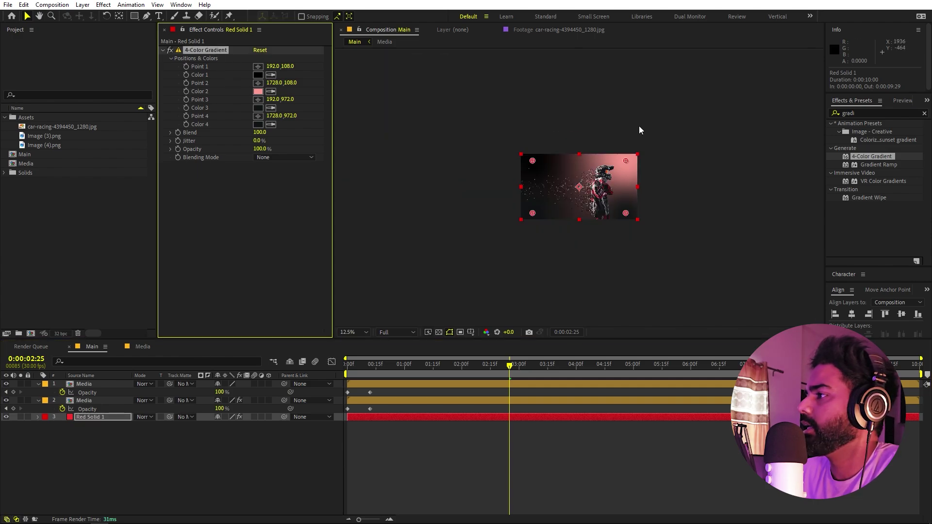
drag(625, 161, 653, 149)
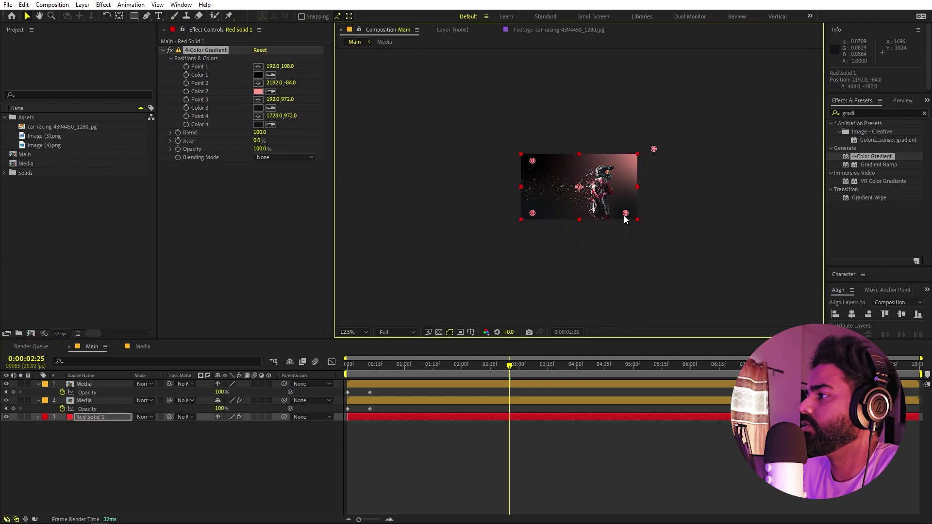
drag(625, 214, 637, 216)
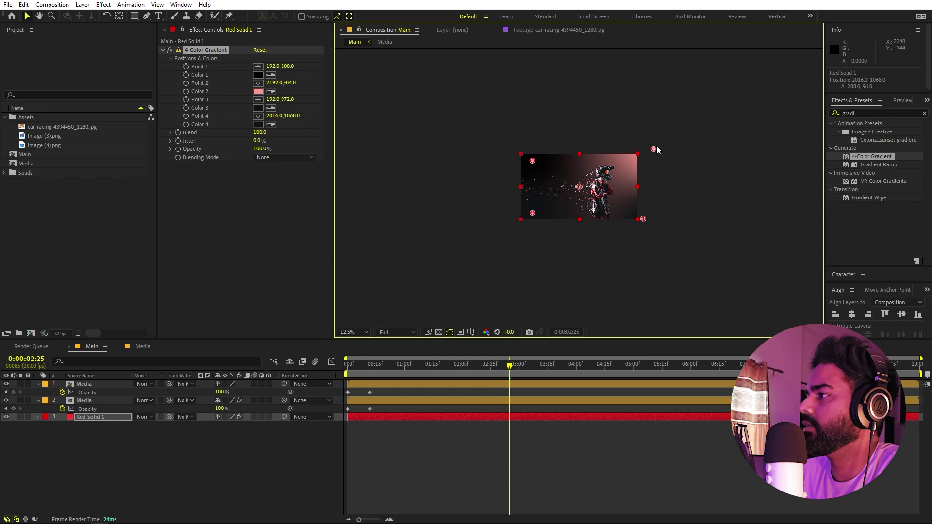
drag(656, 148, 693, 130)
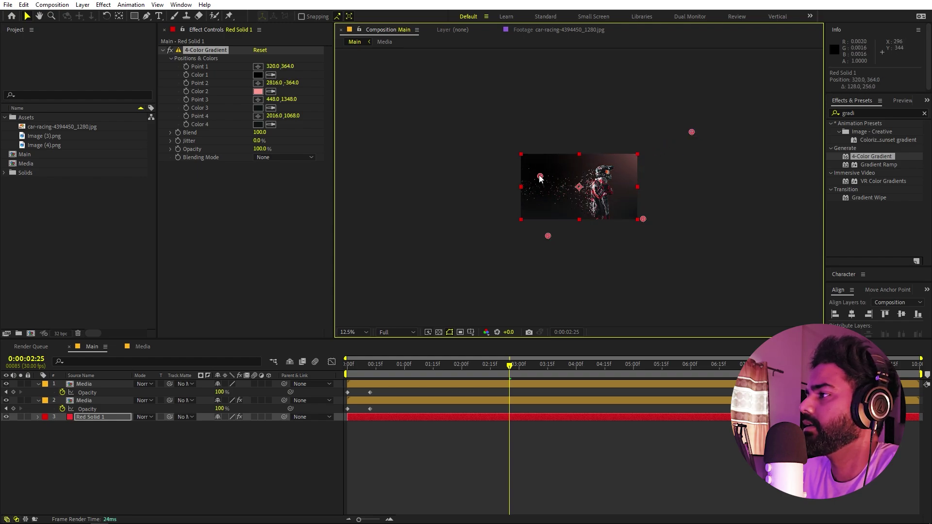
drag(533, 172, 532, 171)
click(593, 406)
key(period)
key(period)
key(period)
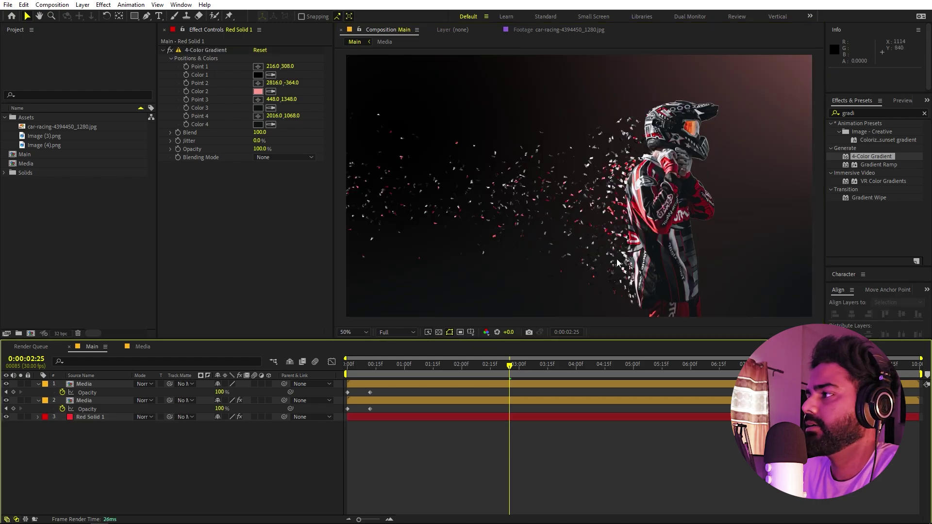
- Select the rider image asset in the Project panel to check its details
click(103, 239)
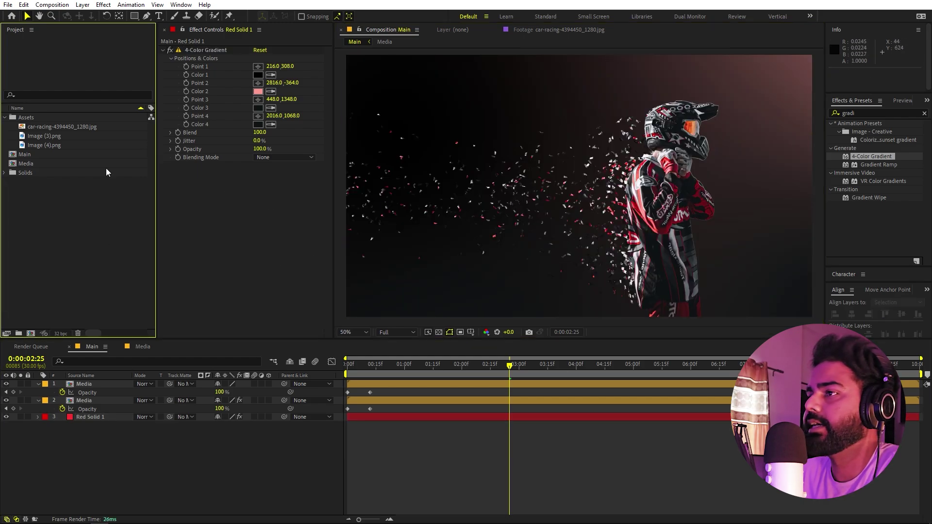
click(51, 154)
click(55, 145)
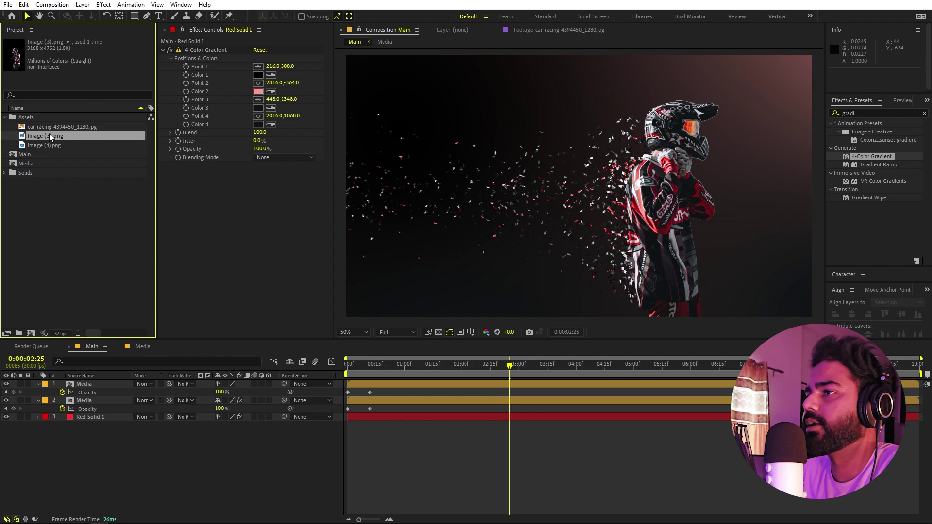
- Add car-racing-4394450_1280.jpg above Red Solid 1 at 153.8% scale, Overlay mode, slightly lower opacity
drag(51, 126, 73, 414)
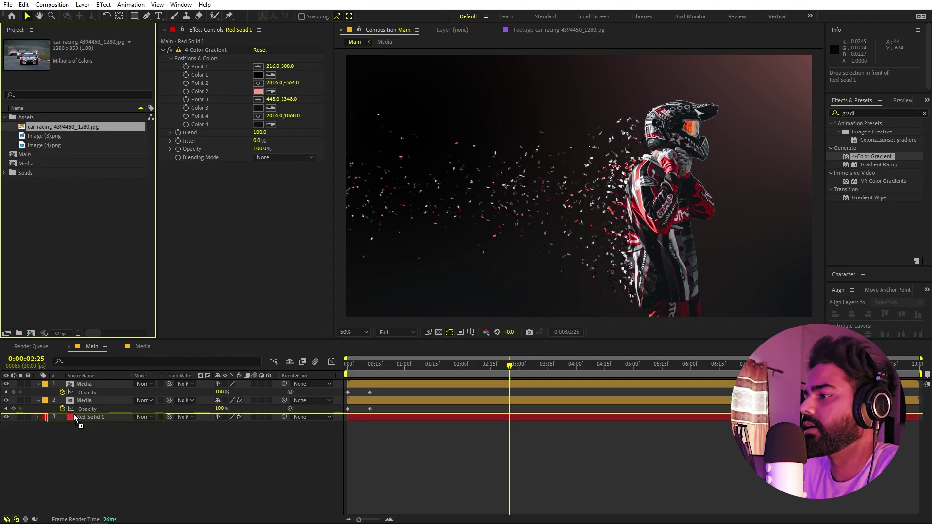
key(s)
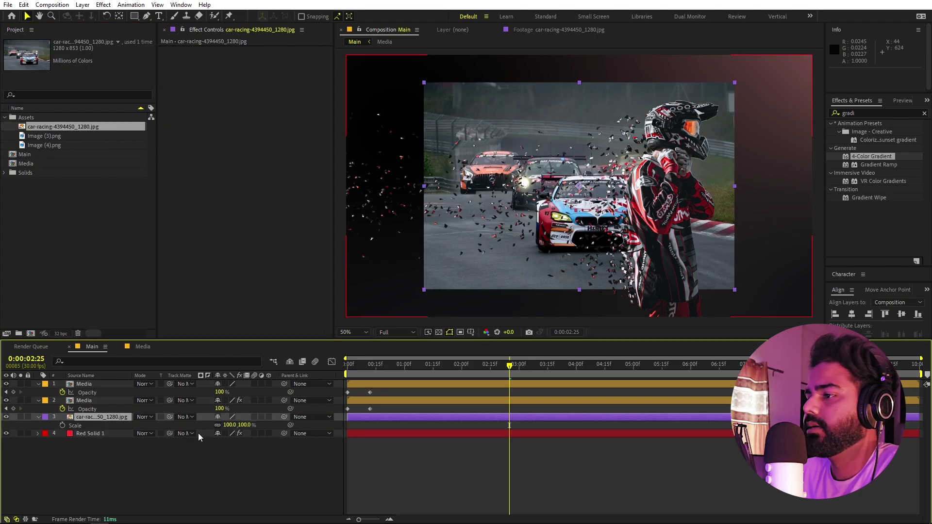
drag(228, 425, 490, 421)
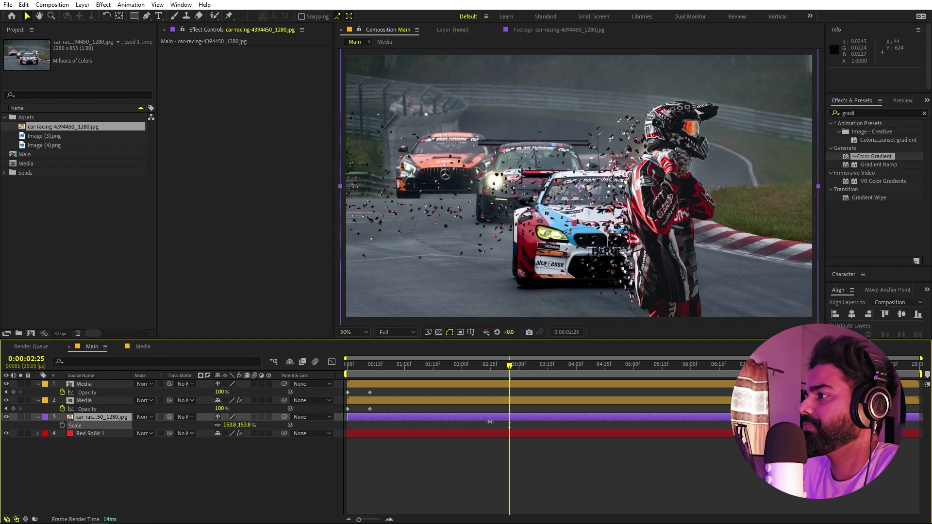
click(146, 417)
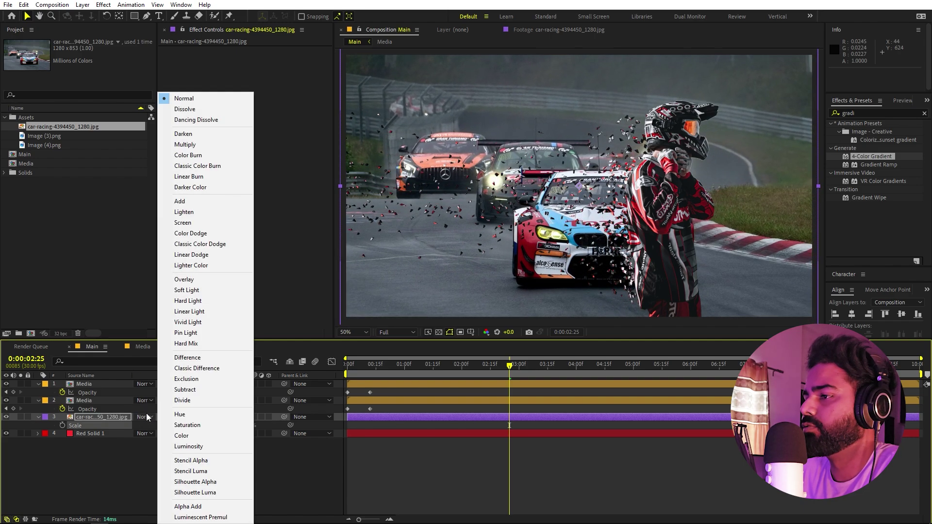
click(189, 280)
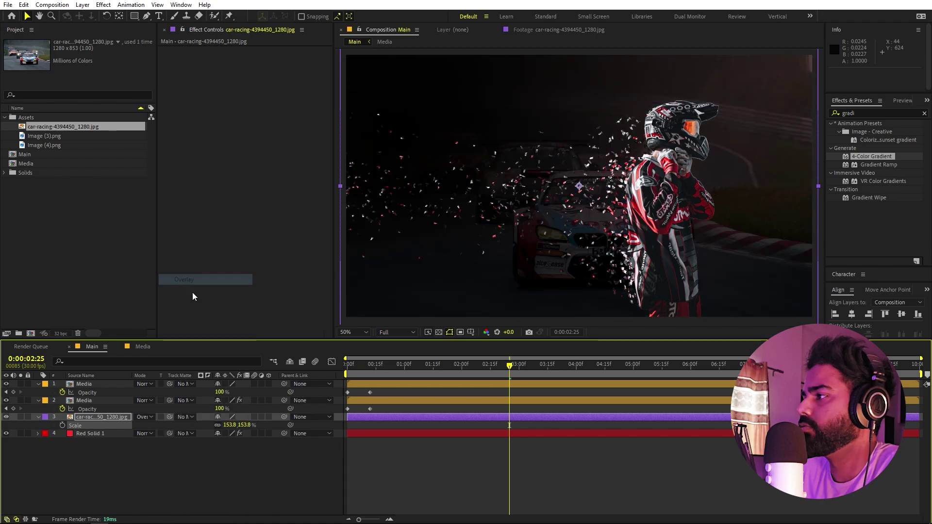
key(t)
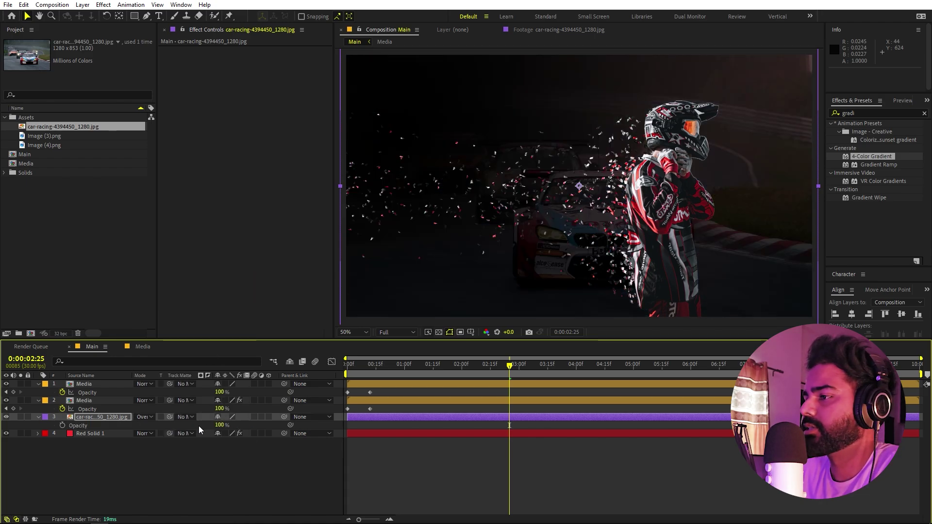
drag(220, 425, 564, 421)
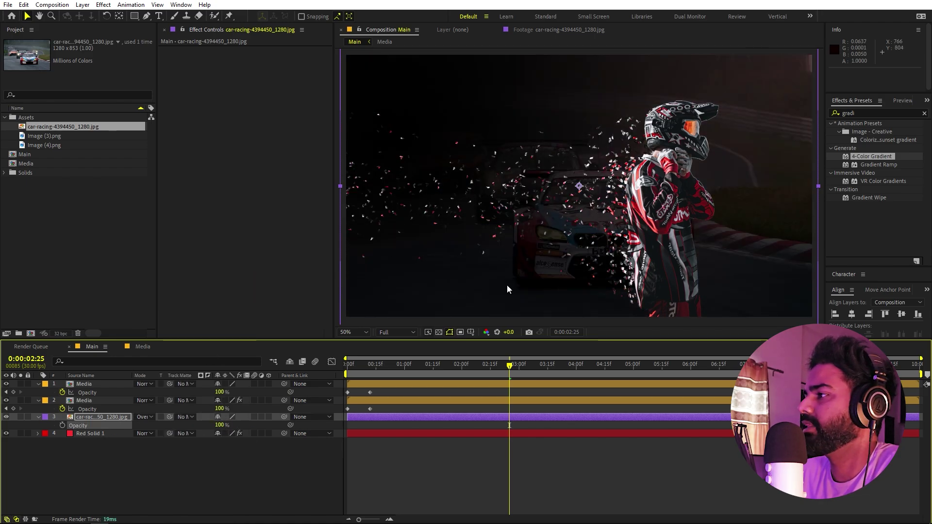
click(462, 488)
key(Home)
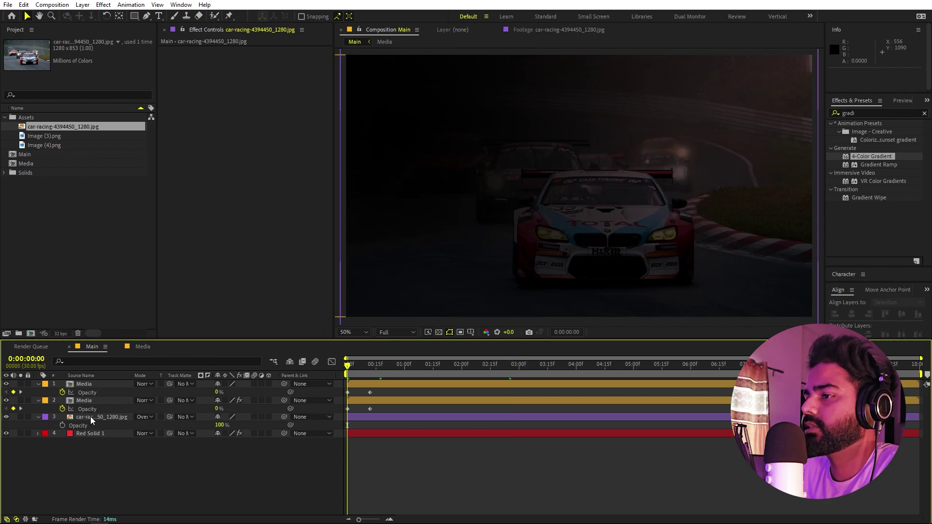
- Keyframe the car photo's Scale to 200.1% at about 6 seconds and preview the zoom
click(91, 416)
key(s)
drag(435, 367, 678, 373)
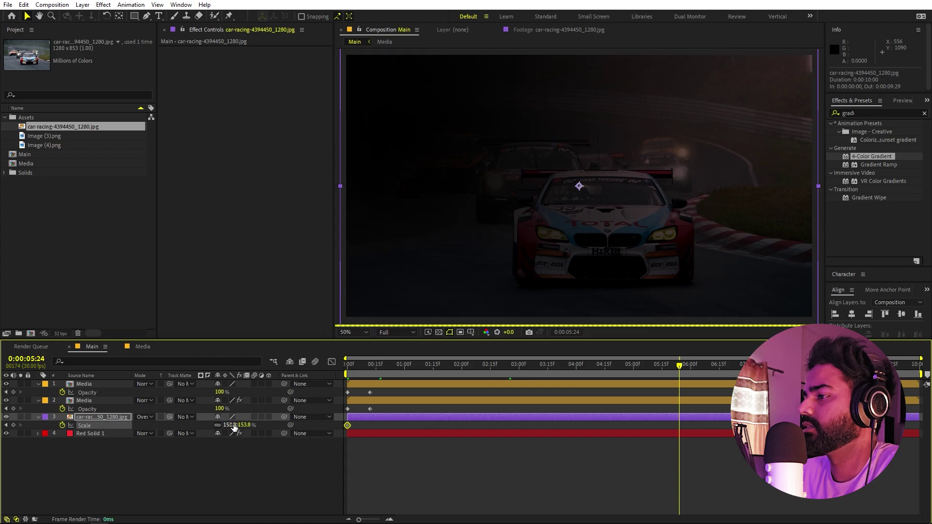
drag(233, 426, 445, 411)
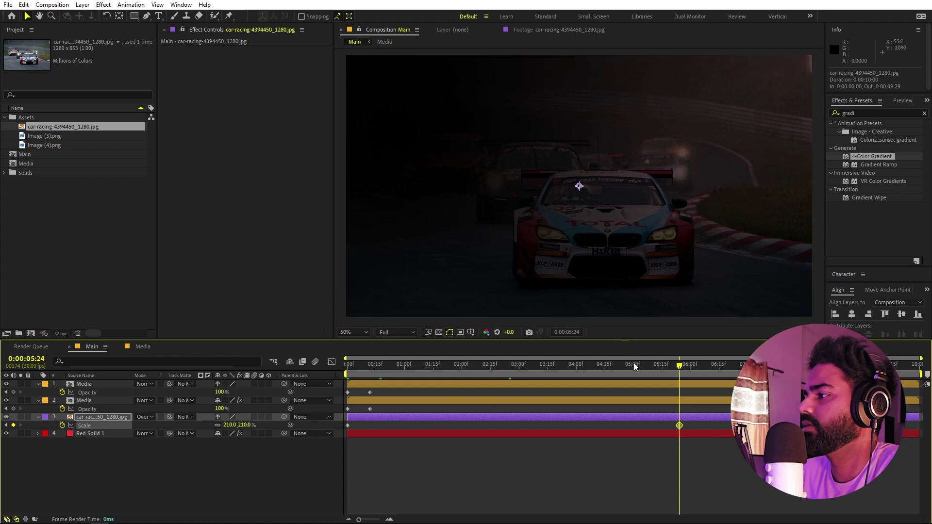
key(Home)
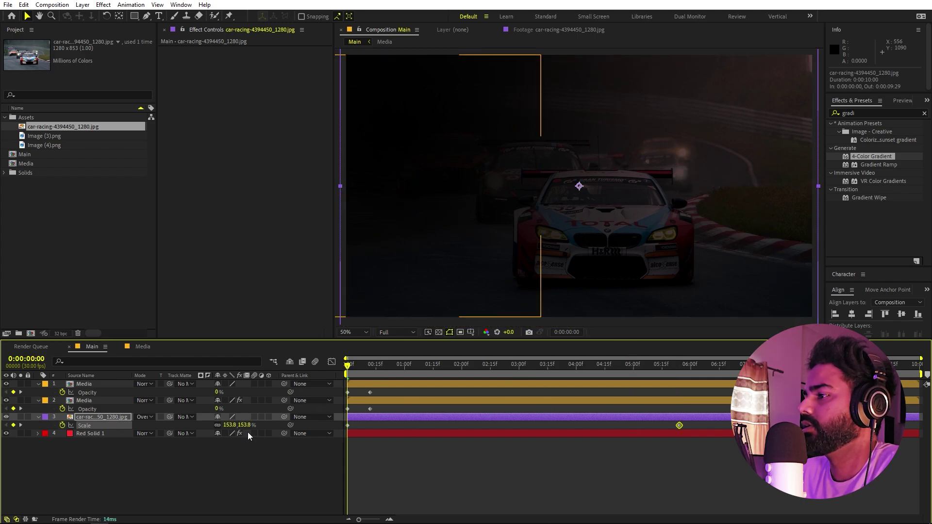
key(space)
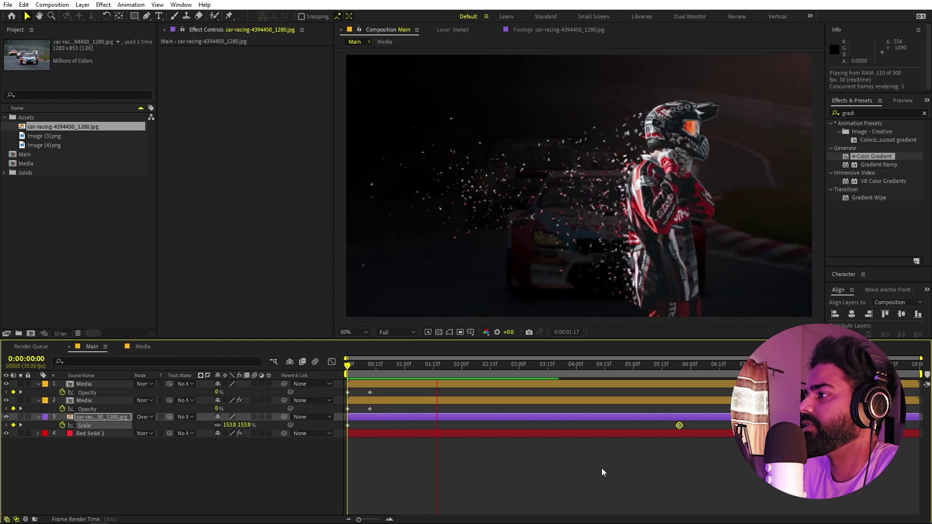
click(488, 480)
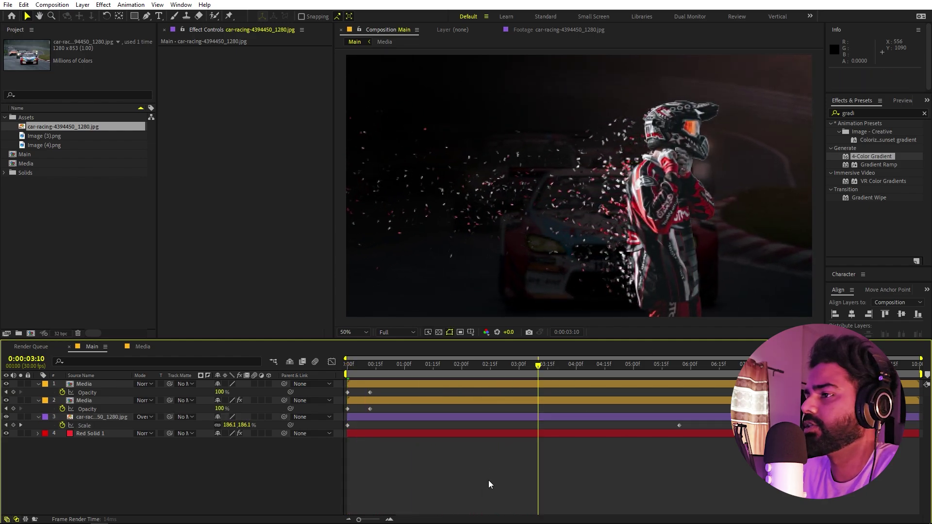
click(48, 238)
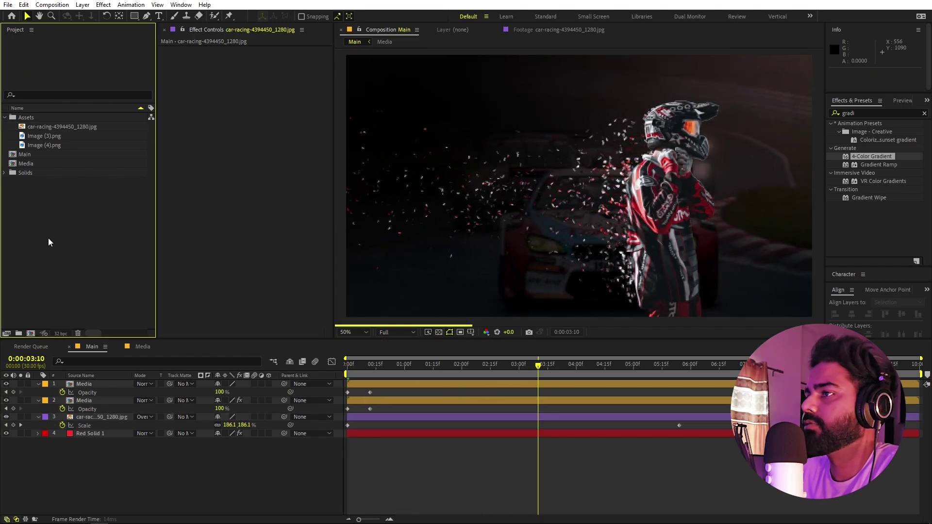
click(157, 16)
click(351, 491)
key(Home)
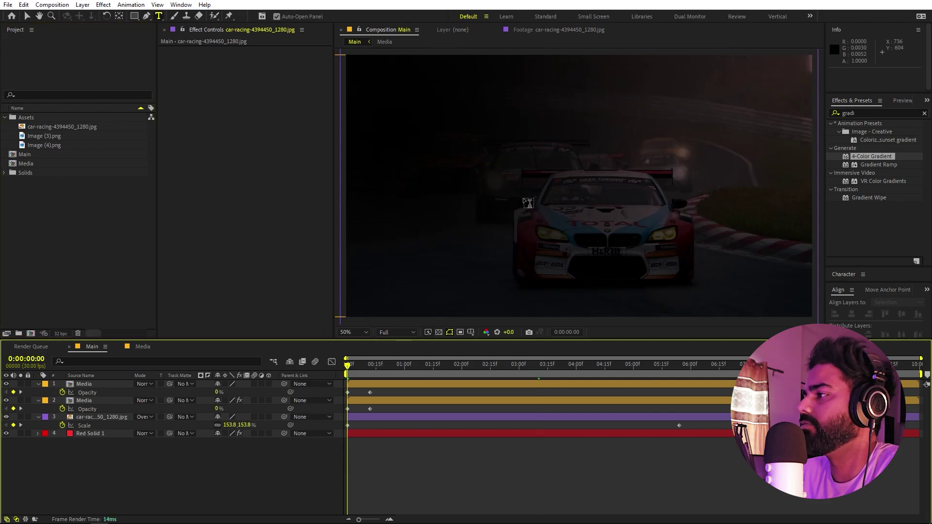
click(529, 171)
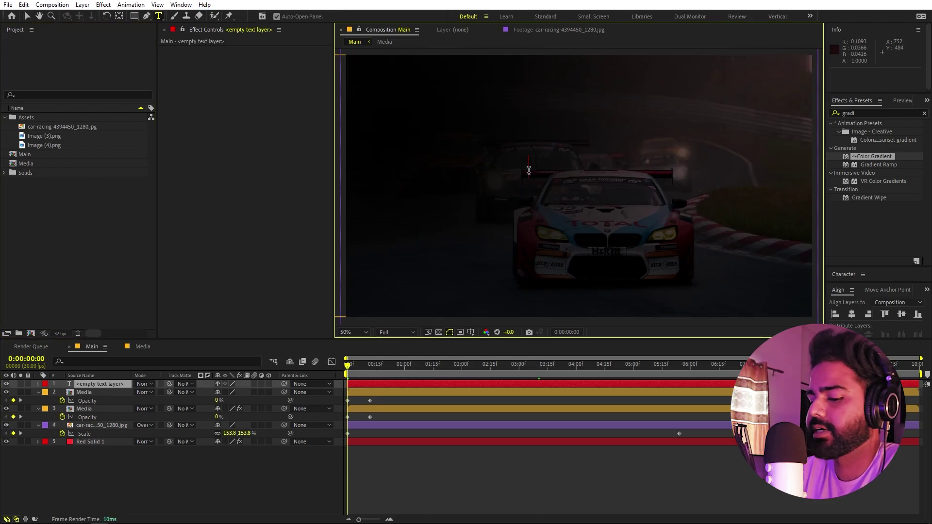
key(Return)
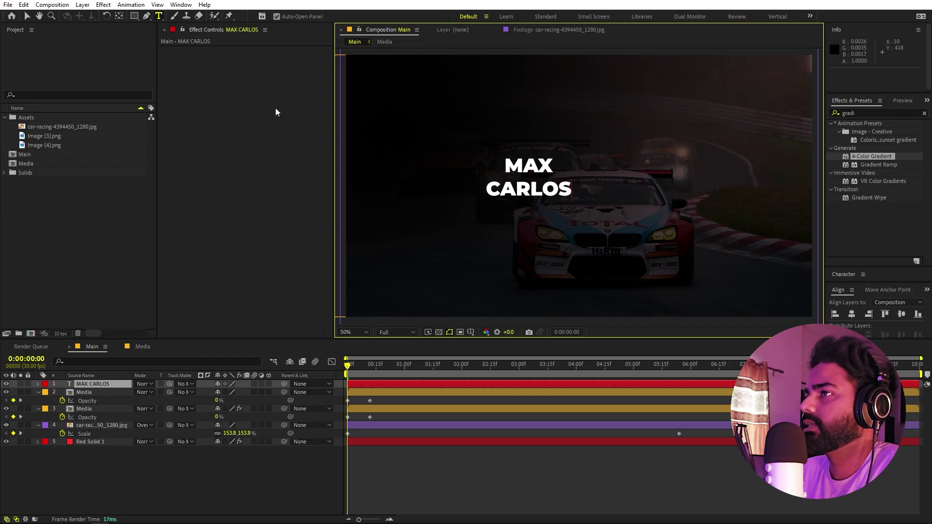
click(26, 16)
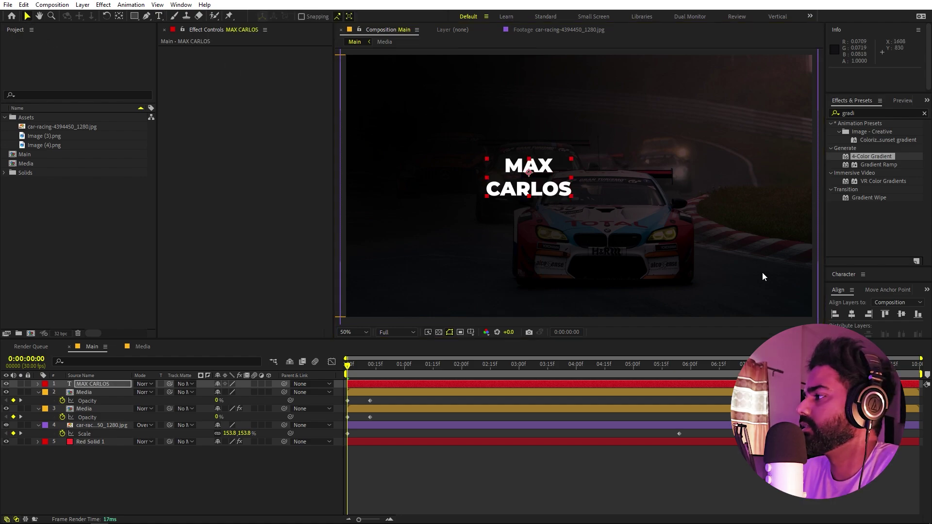
- Centre the title in the composition and scale it to 236.9%
click(852, 314)
click(901, 314)
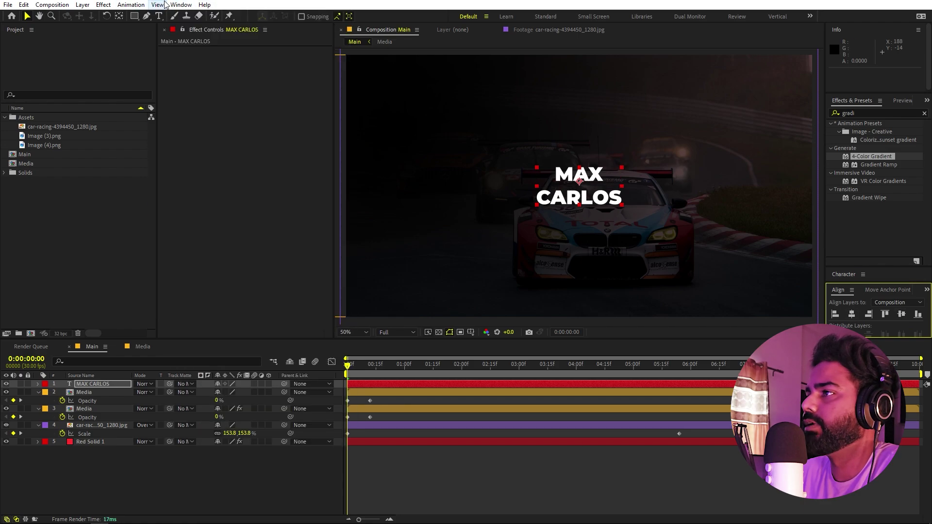
click(181, 5)
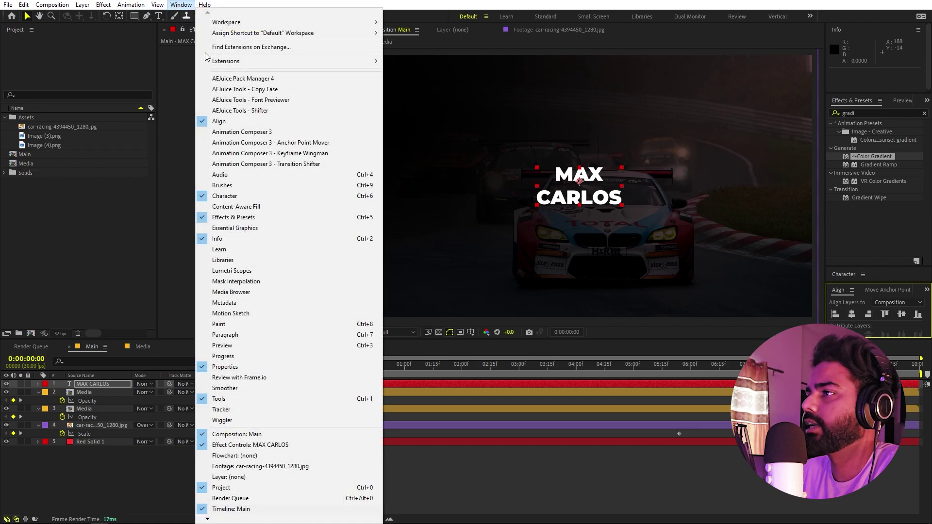
click(104, 380)
key(s)
drag(237, 395, 303, 394)
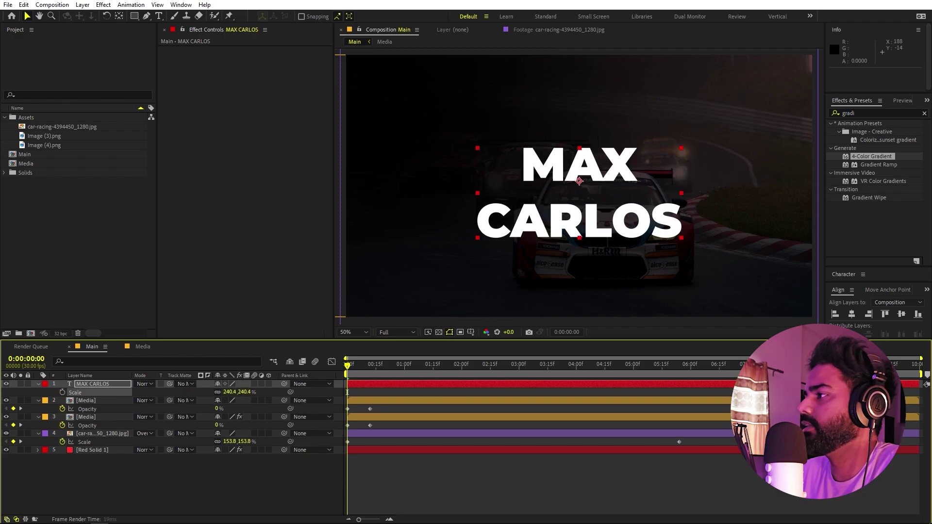
click(901, 316)
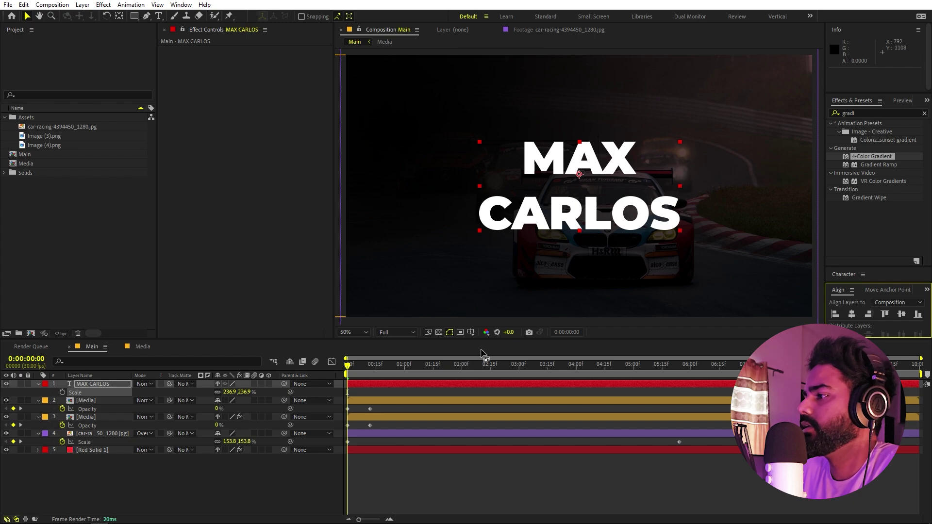
- Shift the title left of centre and move its layer below both Media layers
drag(480, 364, 666, 376)
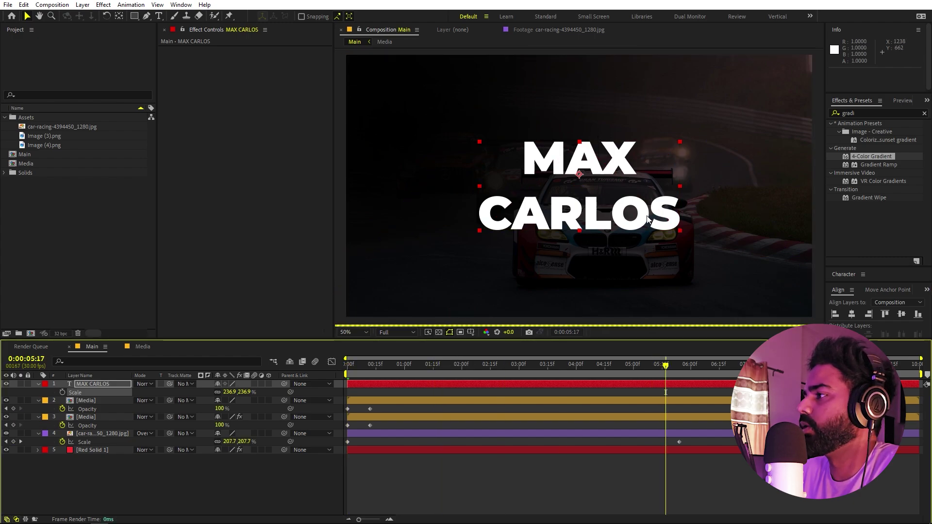
drag(638, 211, 550, 211)
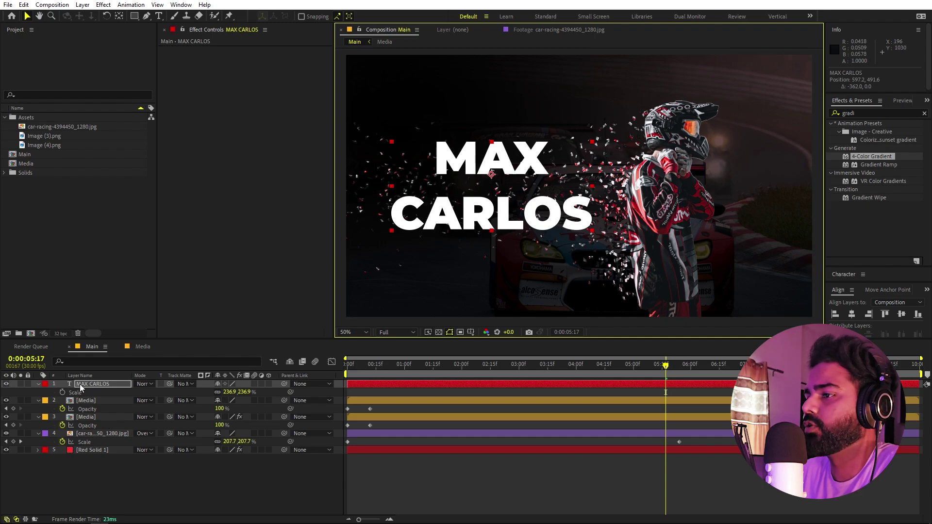
drag(80, 384, 90, 427)
click(417, 470)
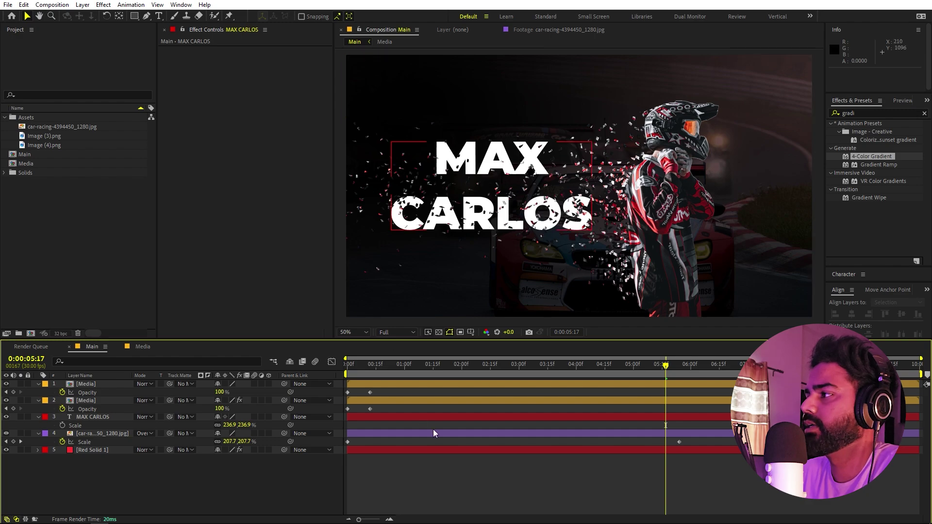
click(82, 417)
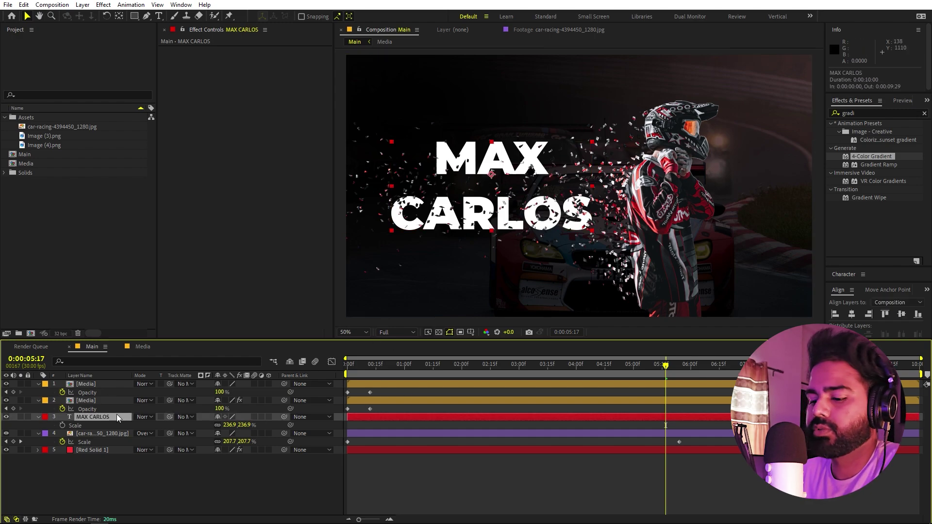
- Keyframe the title's Position from off-screen right at 0:00 to its resting spot near 1:18
key(p)
click(61, 426)
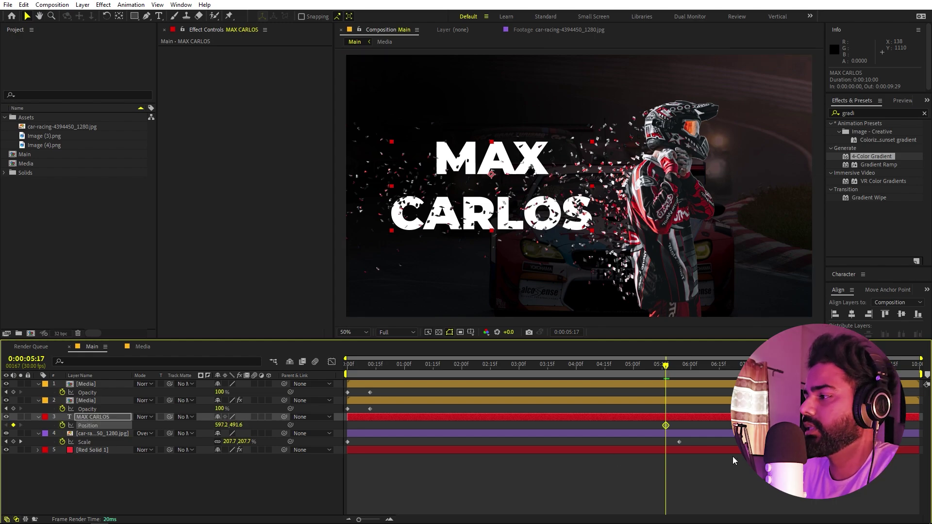
drag(663, 426, 429, 425)
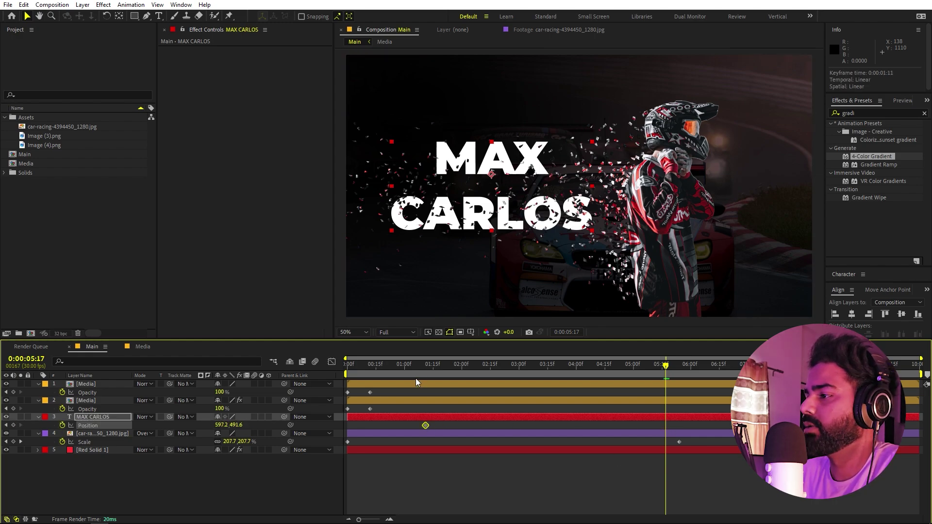
click(472, 201)
key(Home)
drag(471, 200, 771, 243)
key(space)
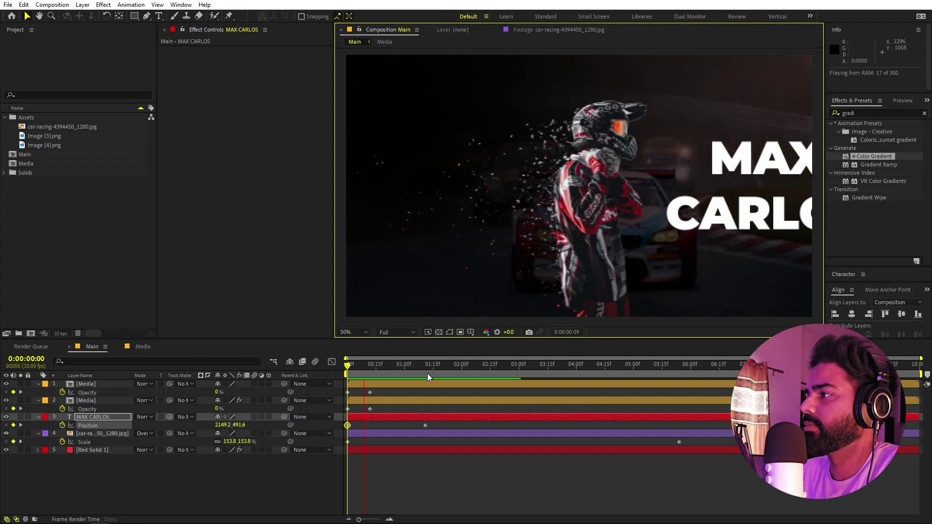
key(space)
- Easy Ease the title's Position keyframes with a sharp early speed peak and long slow-down
drag(440, 423, 342, 405)
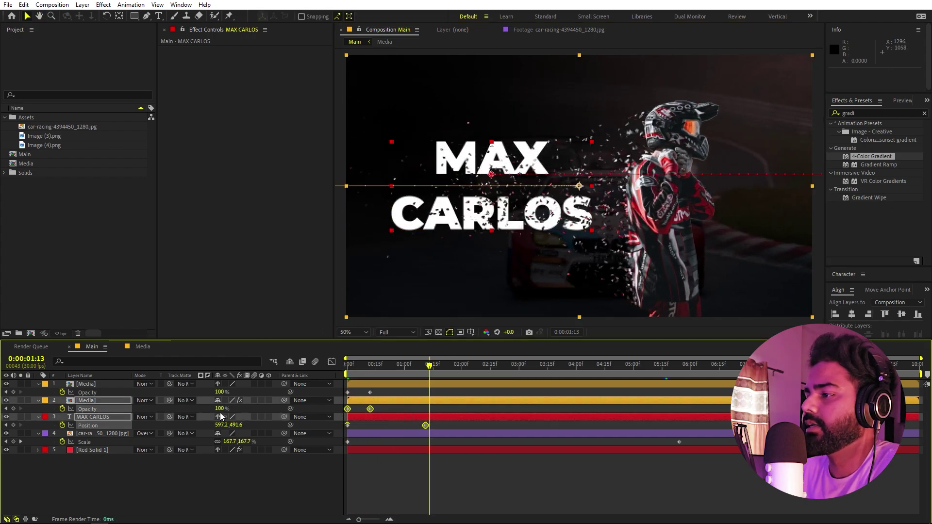
drag(438, 426, 340, 421)
key(F9)
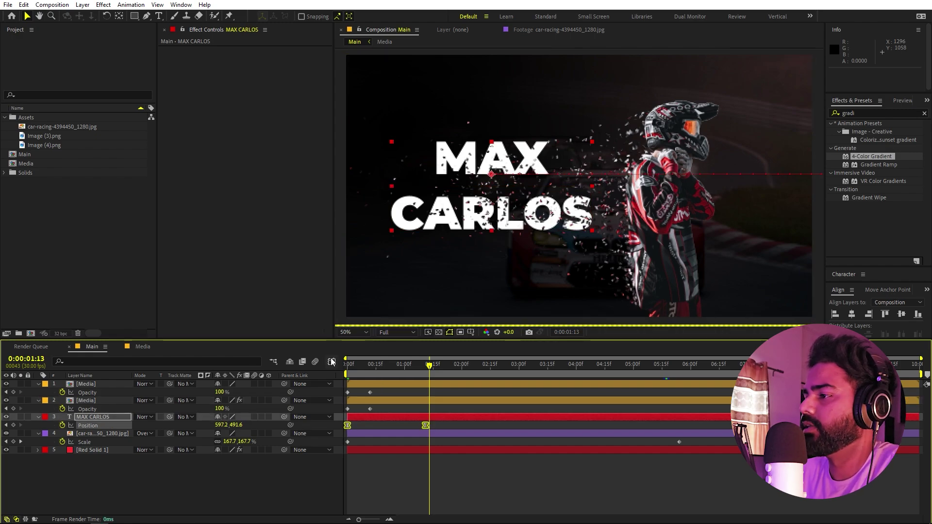
click(332, 361)
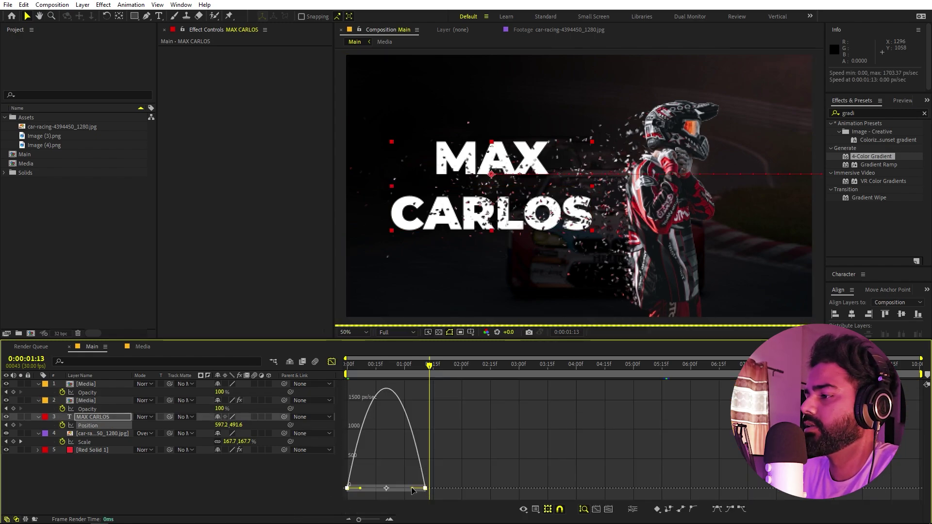
drag(411, 489, 316, 490)
drag(372, 479, 377, 372)
key(Home)
key(space)
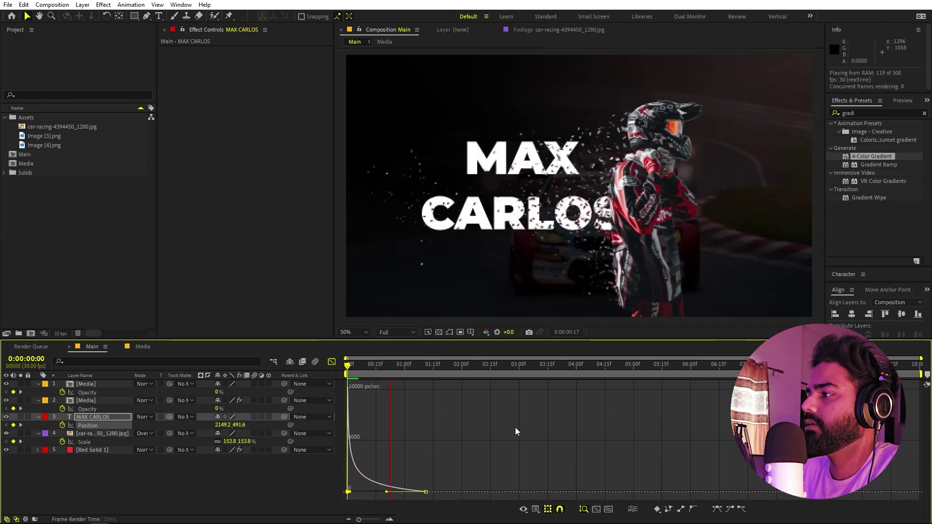
key(space)
- Move the title's resting Position keyframe to about 2:00 and preview the slower slide-in
click(331, 361)
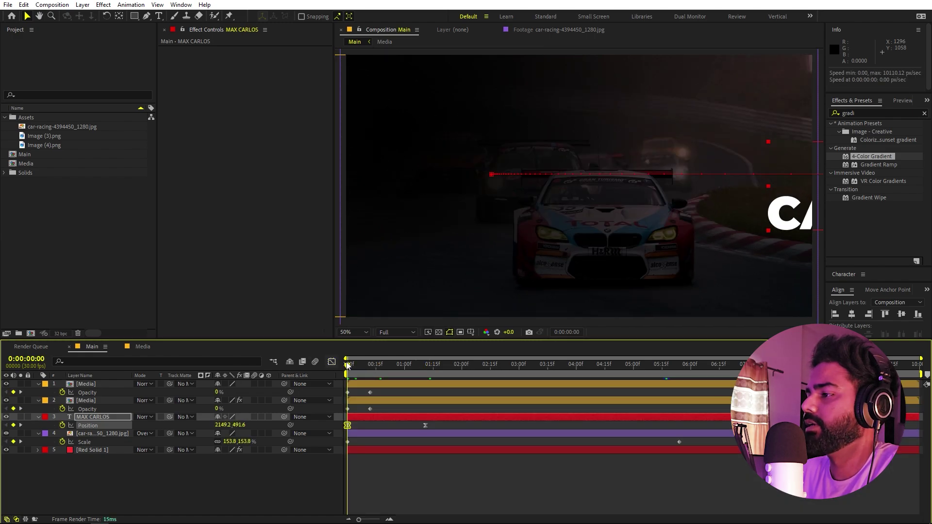
drag(348, 365, 430, 373)
click(426, 428)
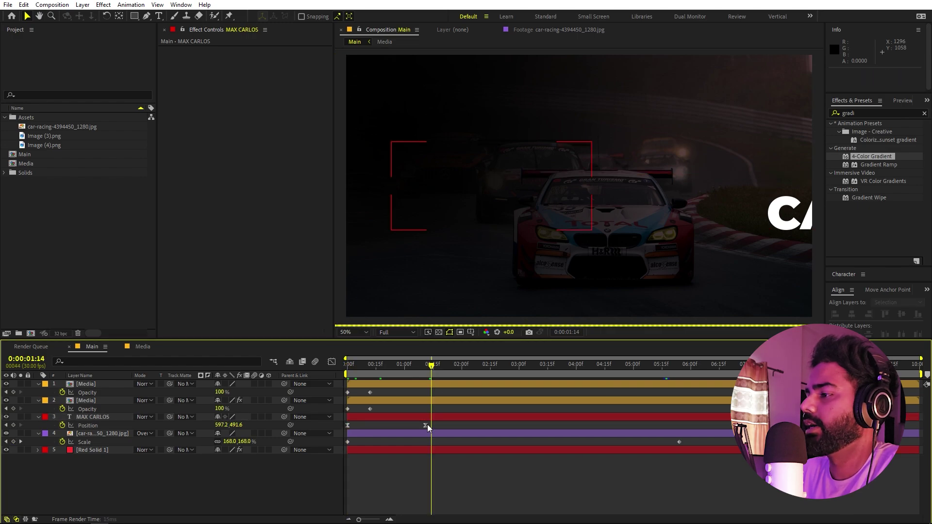
drag(427, 424, 452, 425)
key(Home)
key(space)
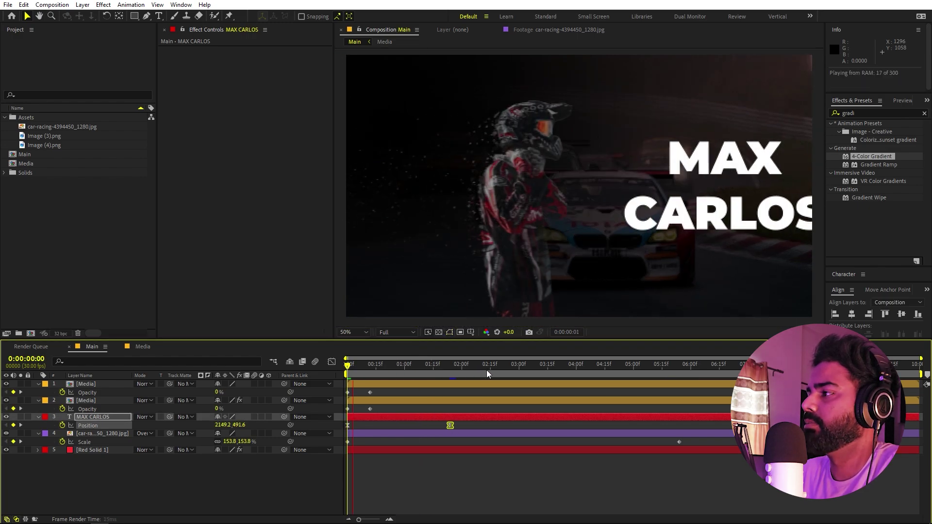
key(space)
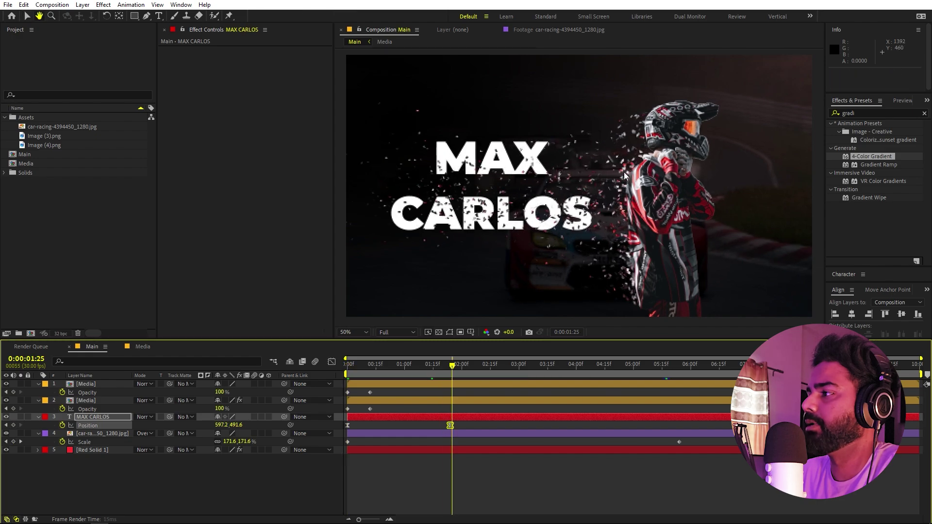
click(174, 482)
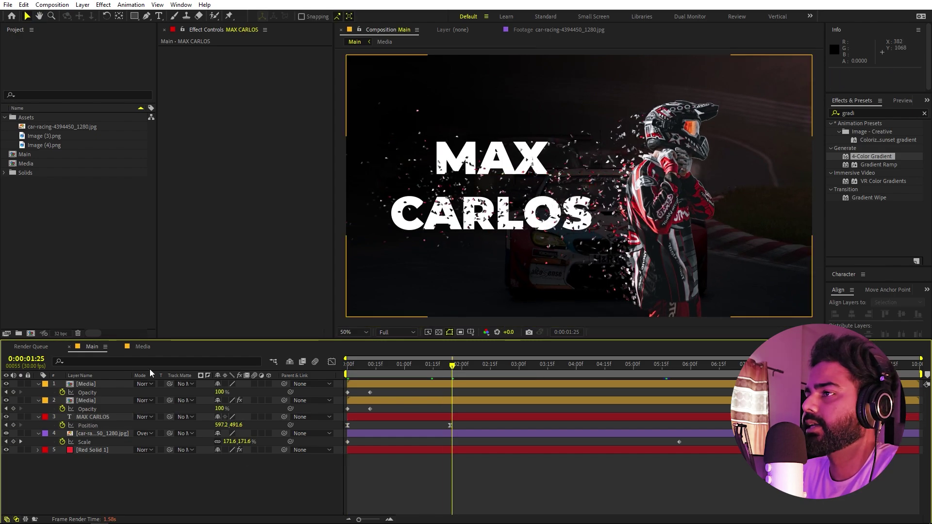
click(92, 220)
click(148, 16)
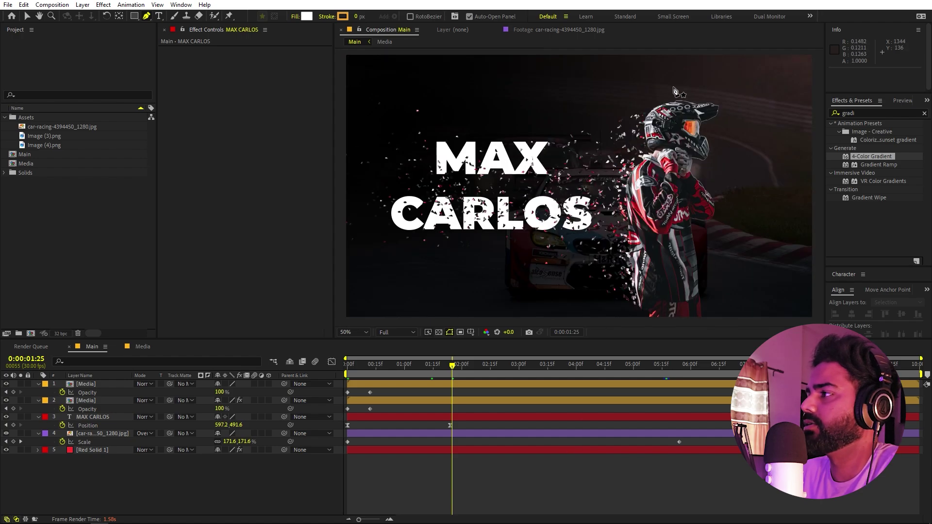
- Draw a white filled shape panel covering the right side of the frame with the Pen
click(668, 55)
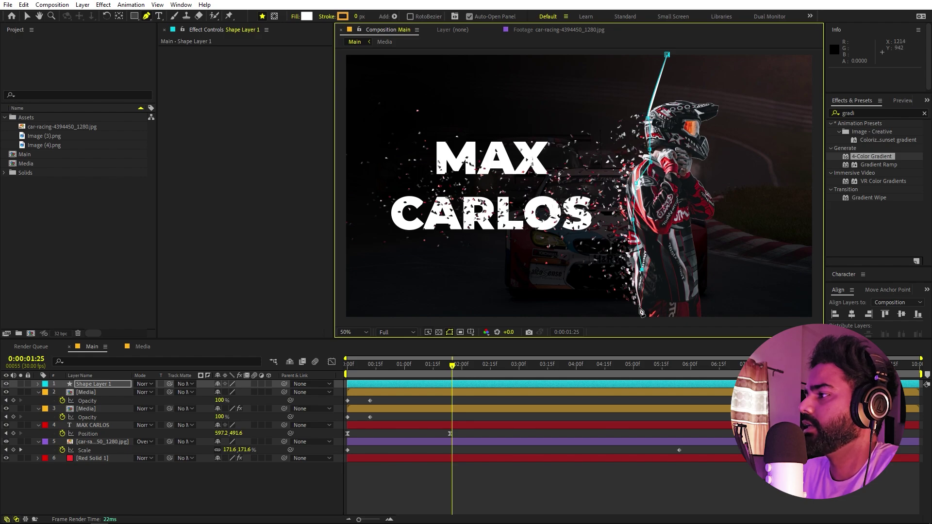
key(comma)
key(comma)
key(comma)
key(comma)
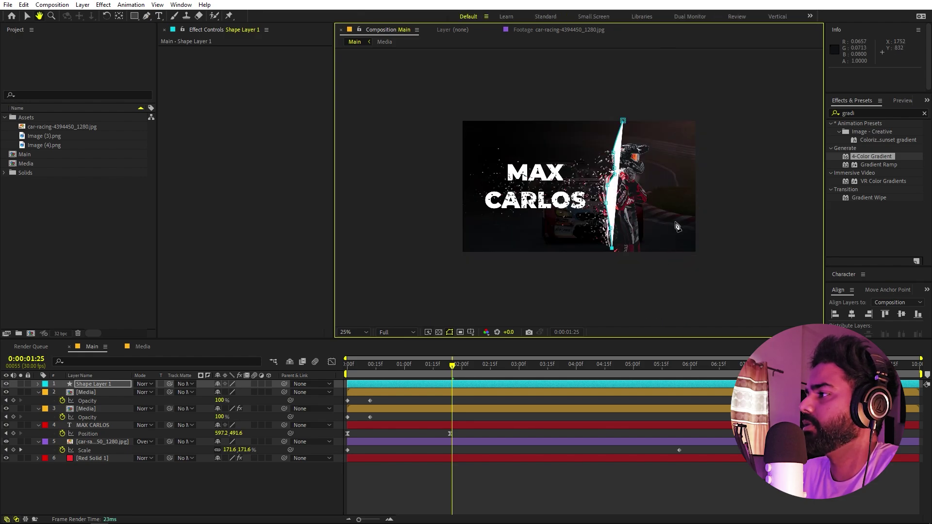
click(802, 238)
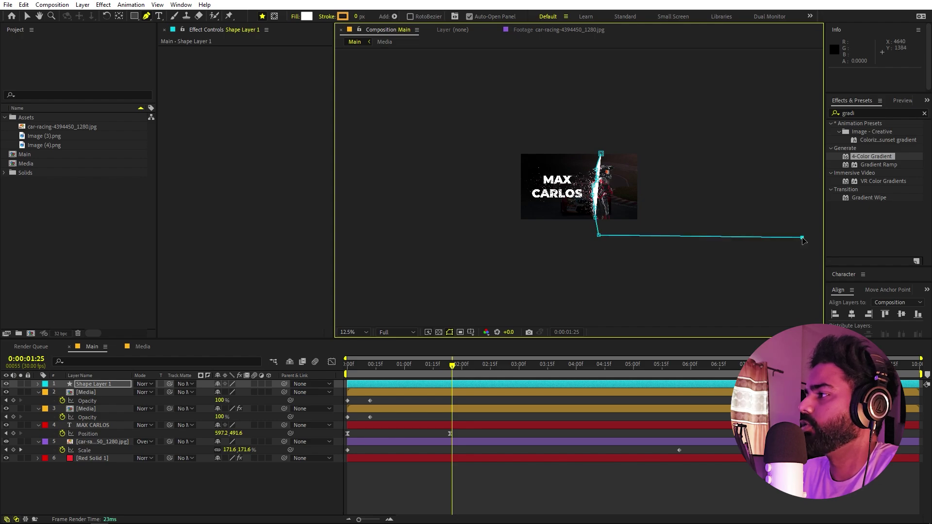
click(614, 138)
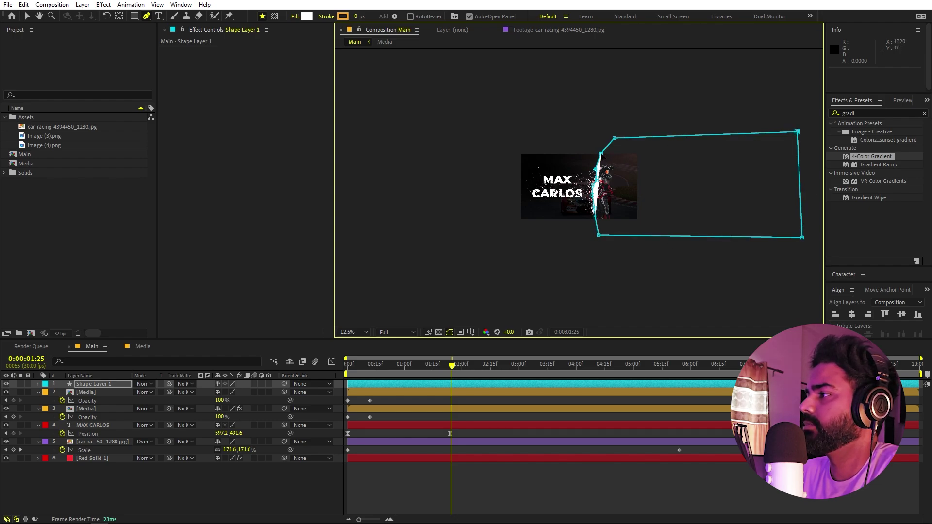
click(601, 153)
key(period)
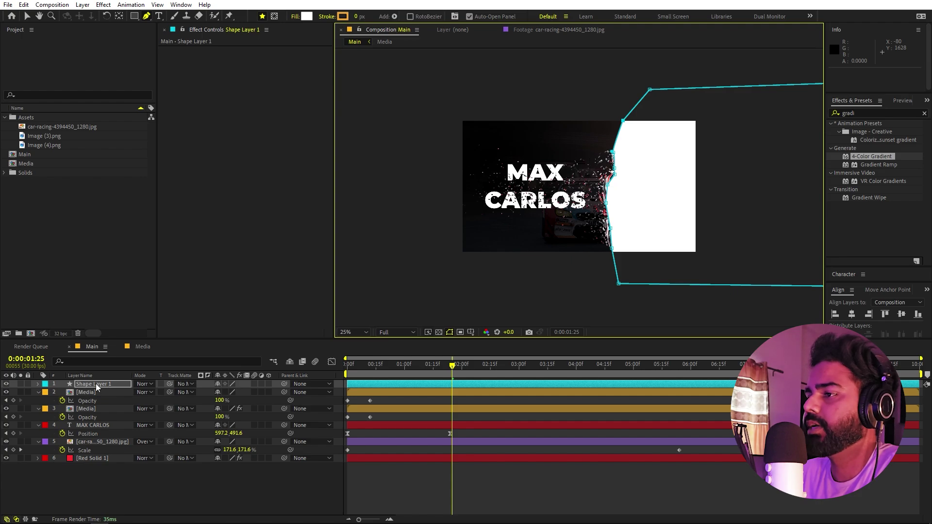
- Place Shape Layer 1 below both Media layers, parent it to the first Media layer, and preview
drag(95, 384, 94, 417)
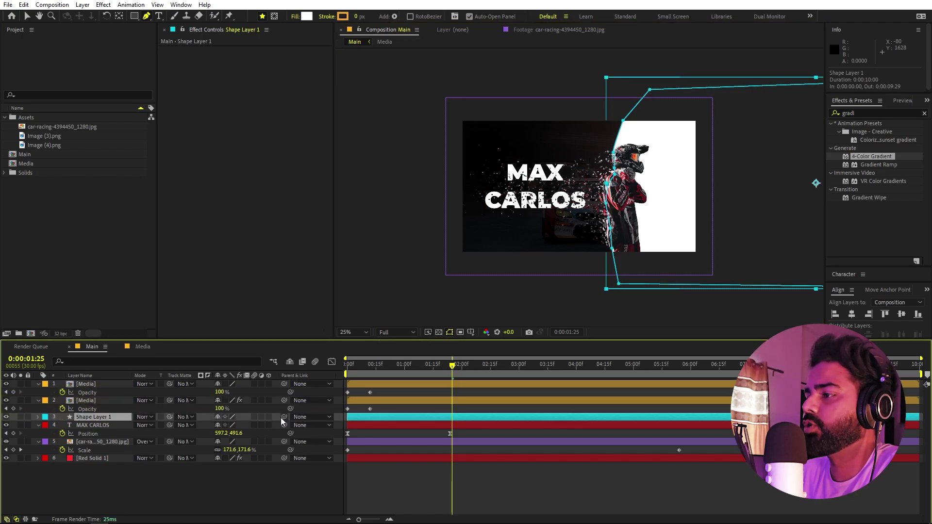
drag(285, 416, 76, 384)
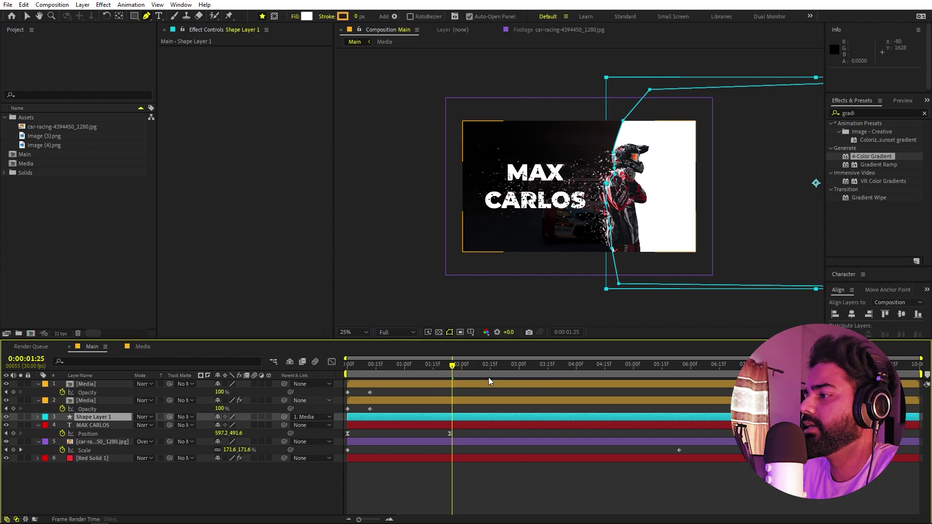
drag(398, 367, 319, 372)
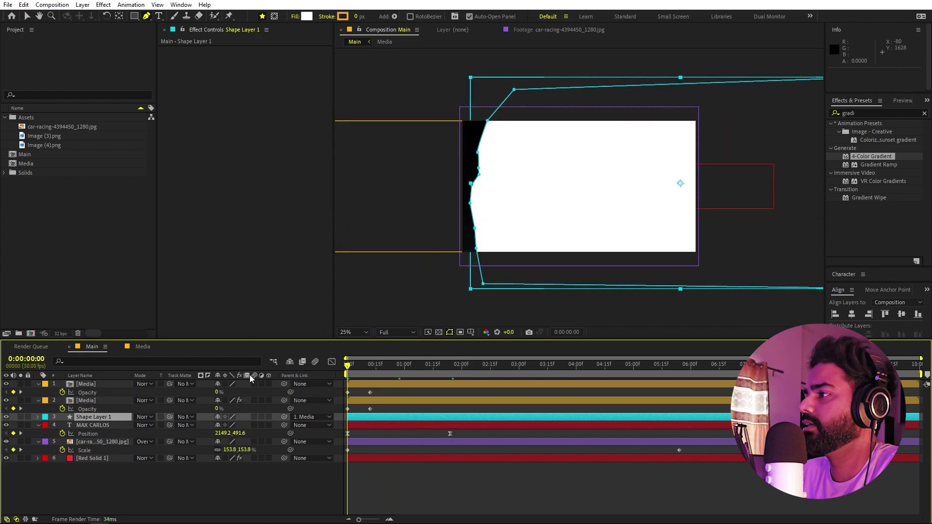
key(space)
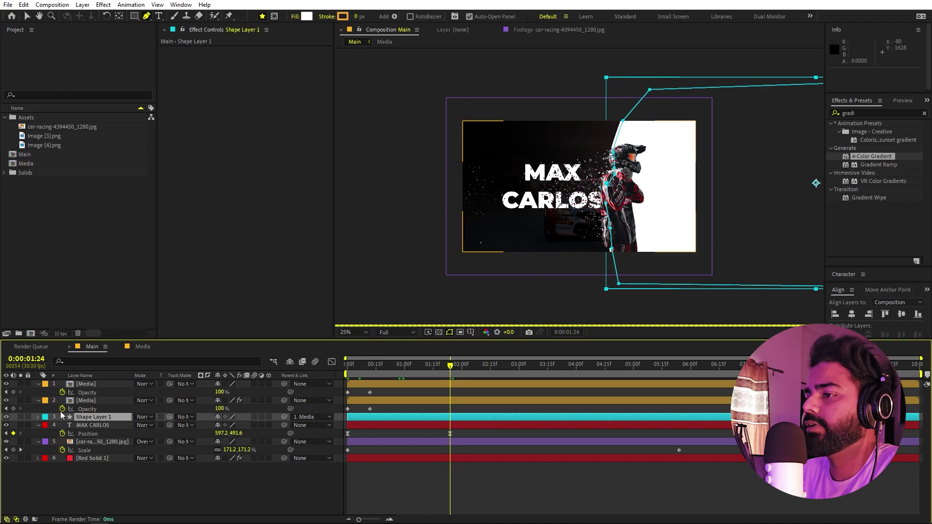
click(88, 424)
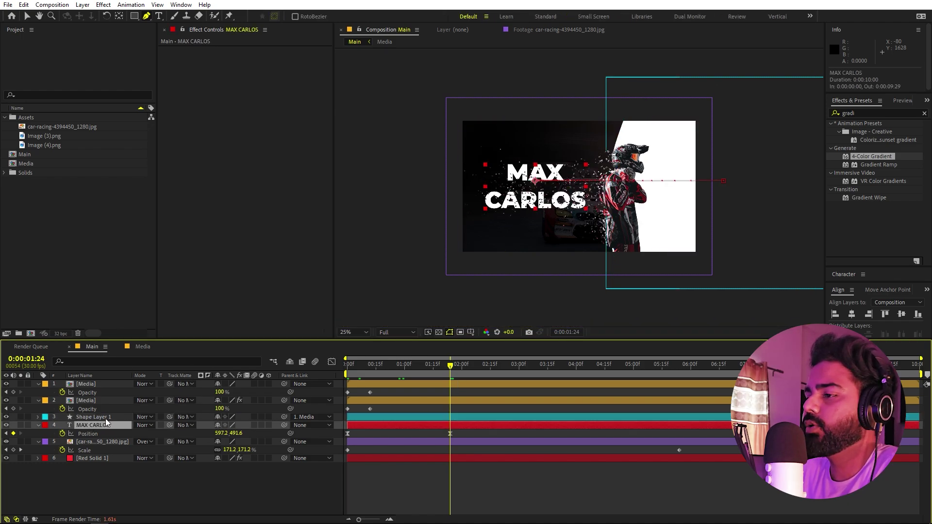
click(188, 426)
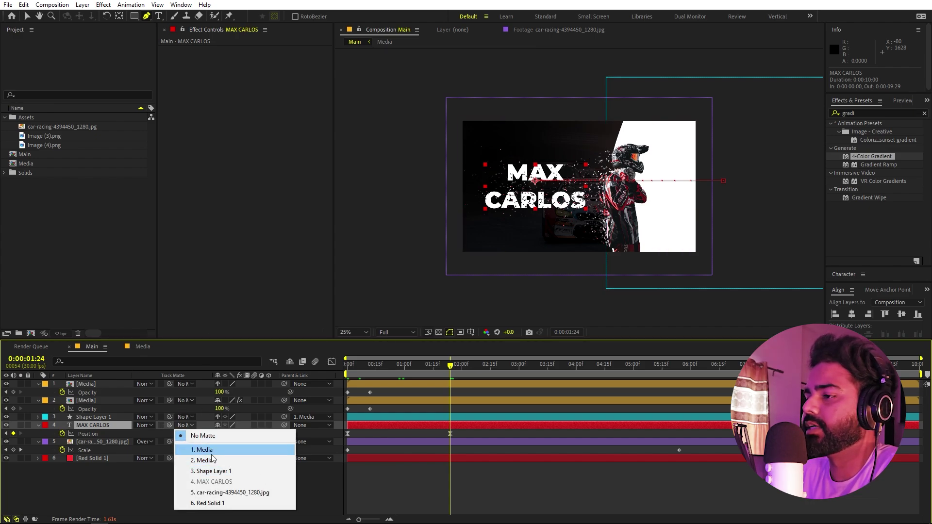
click(139, 488)
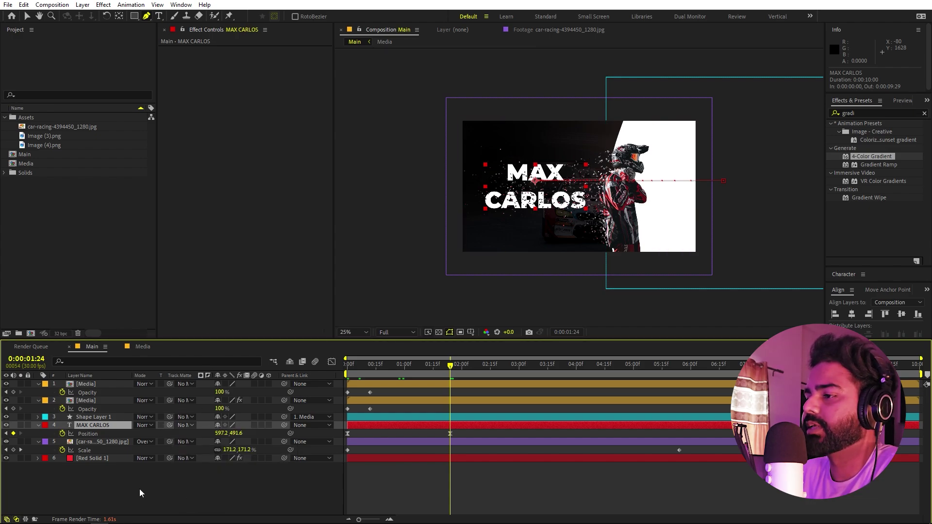
click(101, 423)
drag(170, 426, 96, 420)
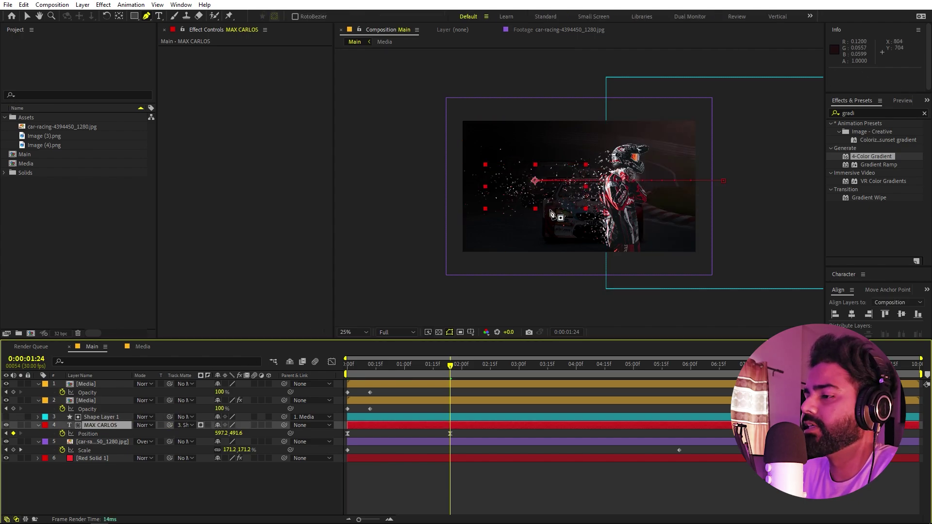
click(208, 425)
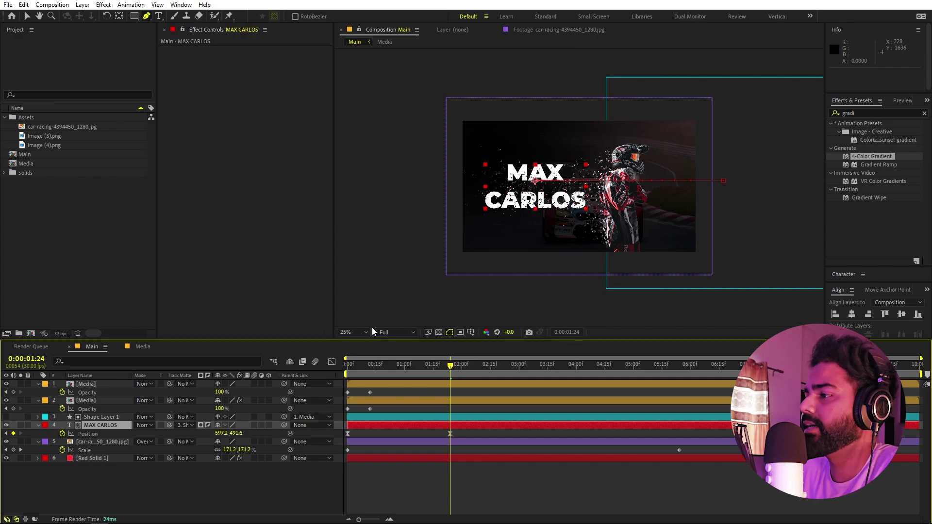
key(shift+slash)
drag(442, 372, 377, 369)
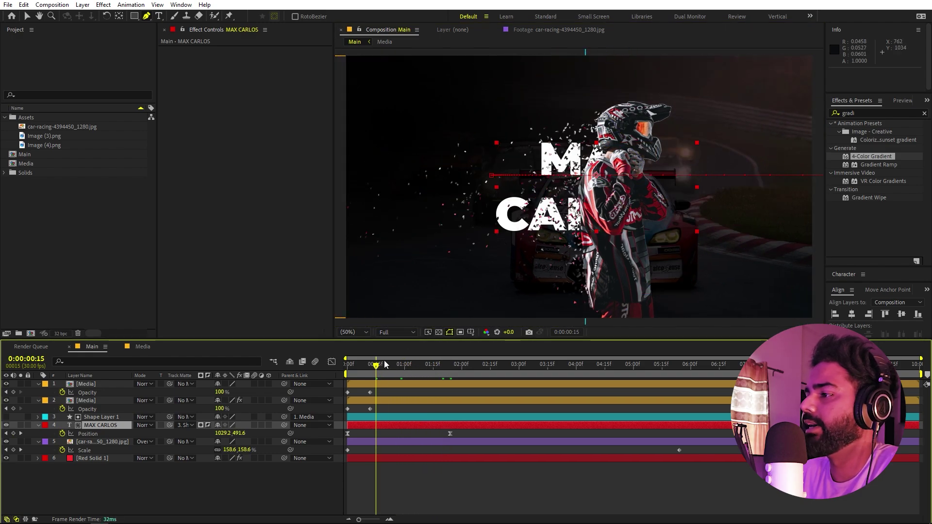
key(space)
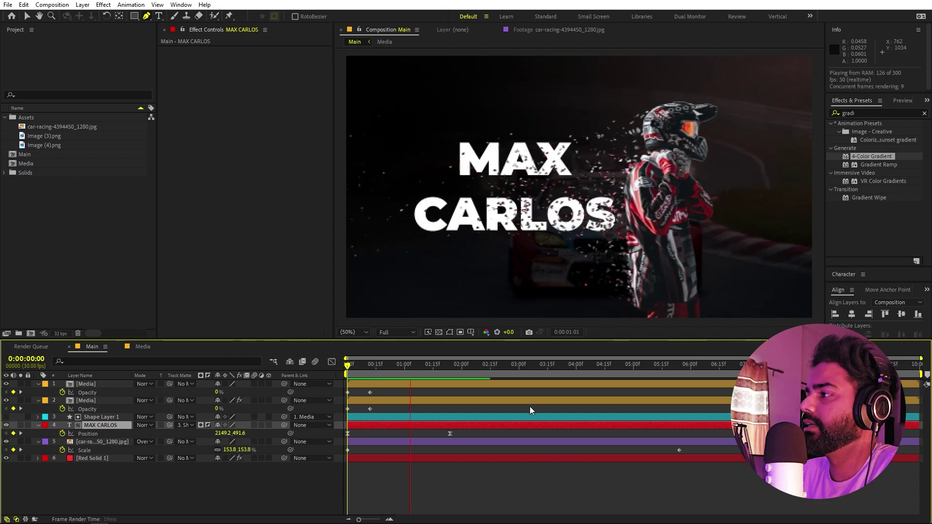
key(space)
key(space)
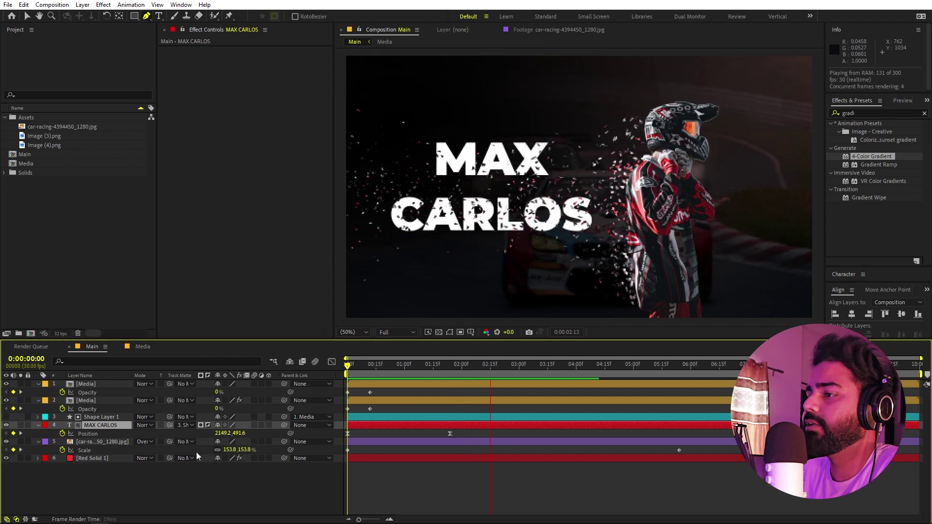
key(space)
click(185, 424)
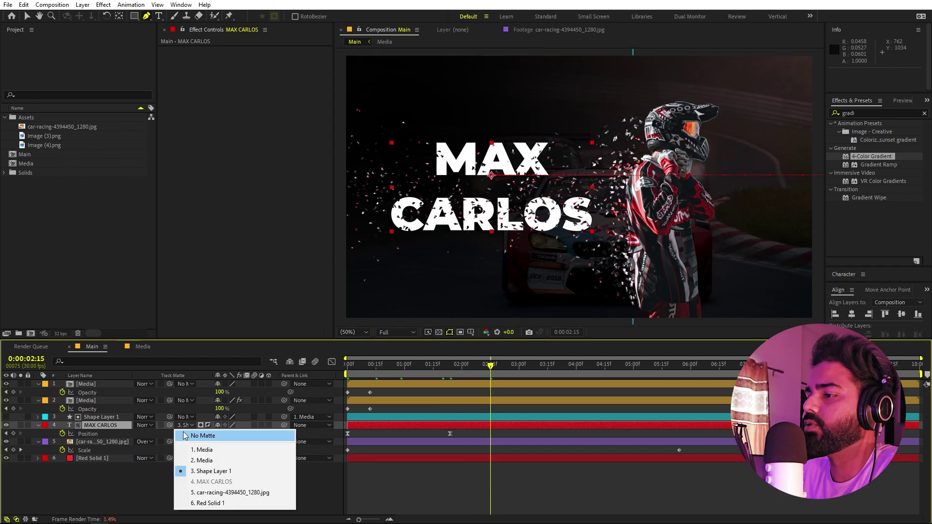
click(102, 418)
click(95, 425)
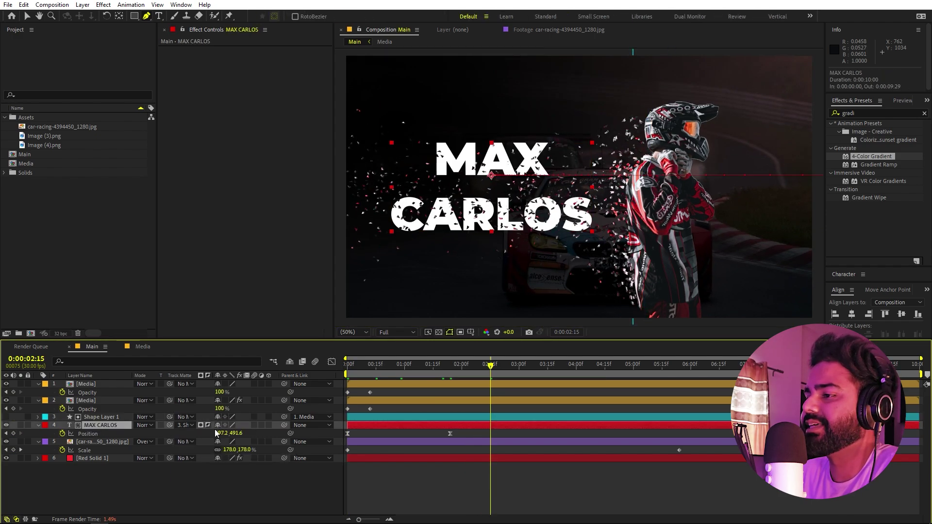
click(185, 425)
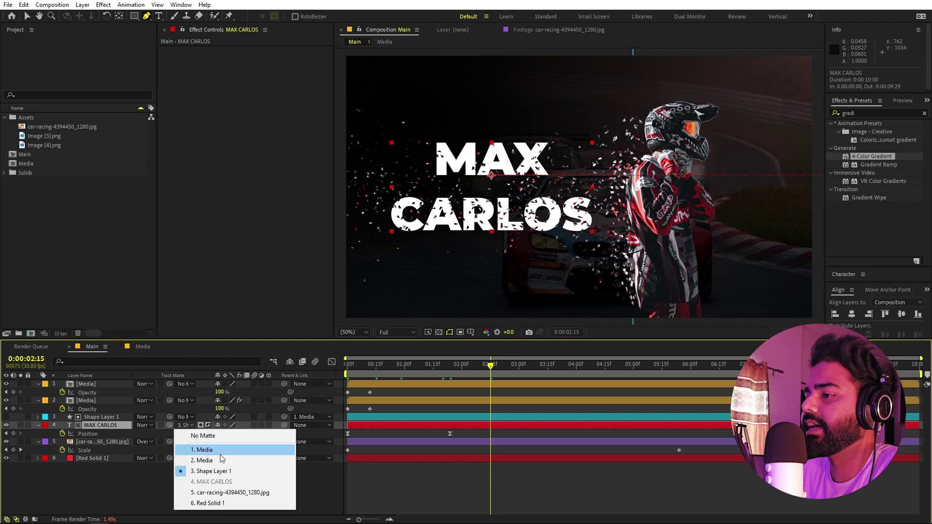
click(397, 479)
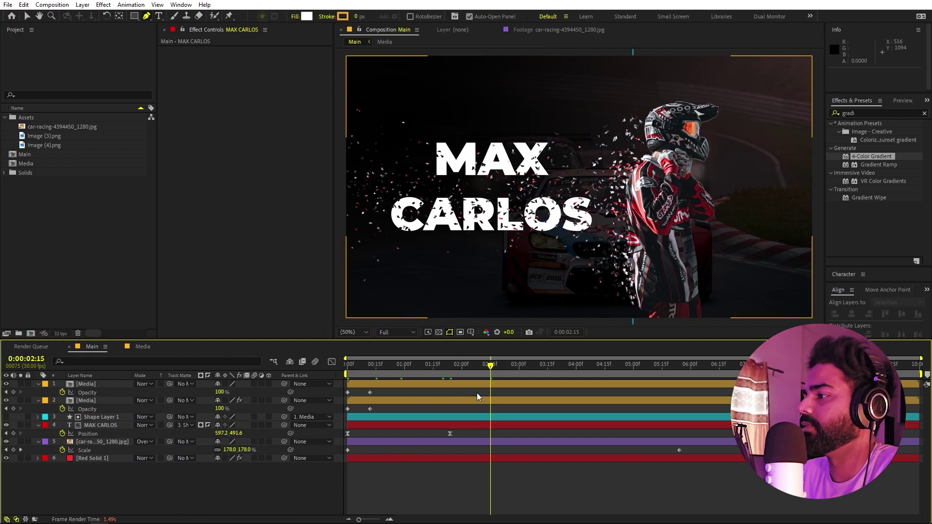
key(Home)
key(space)
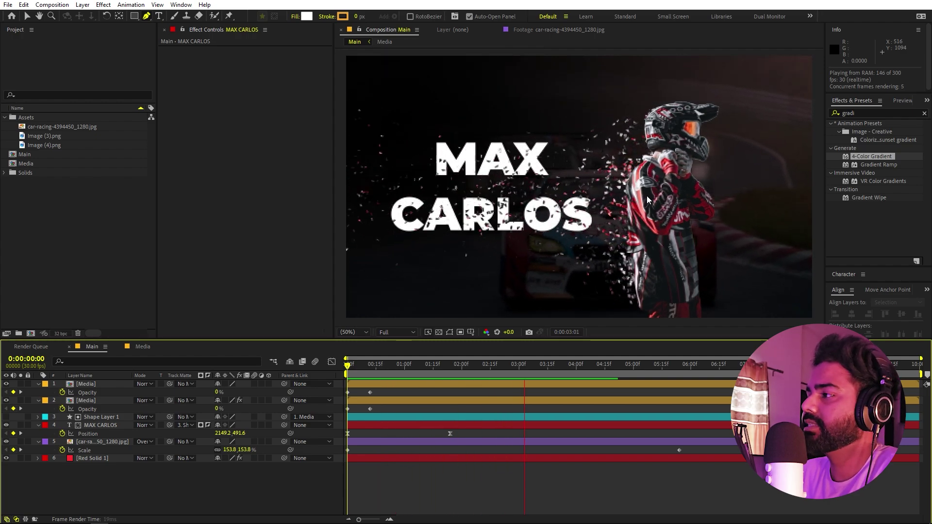
key(space)
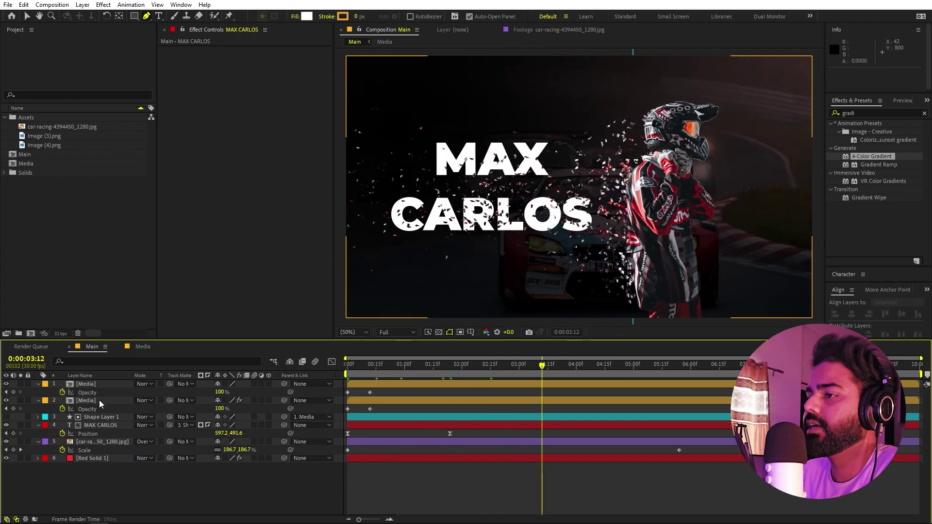
- Inside the Media comp, add Image (4).png above the rider image
double_click(95, 400)
click(82, 235)
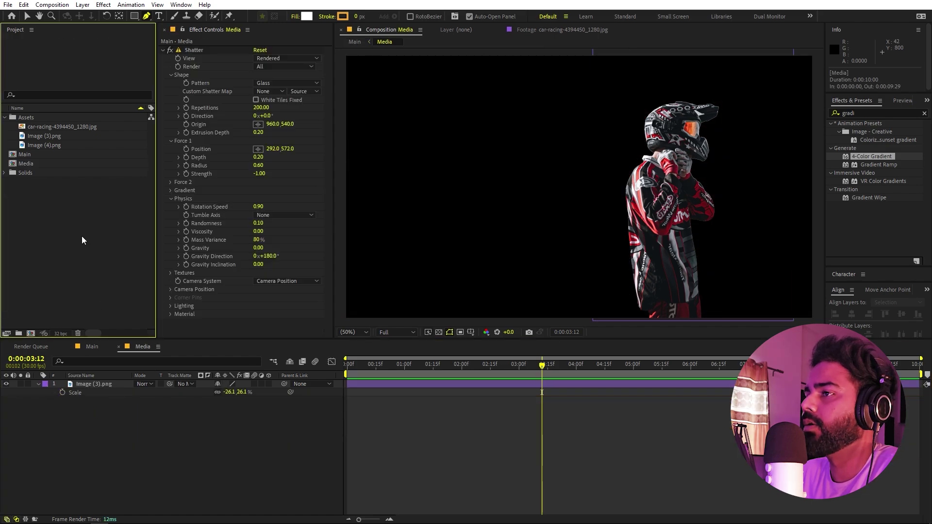
click(46, 143)
click(48, 136)
click(40, 146)
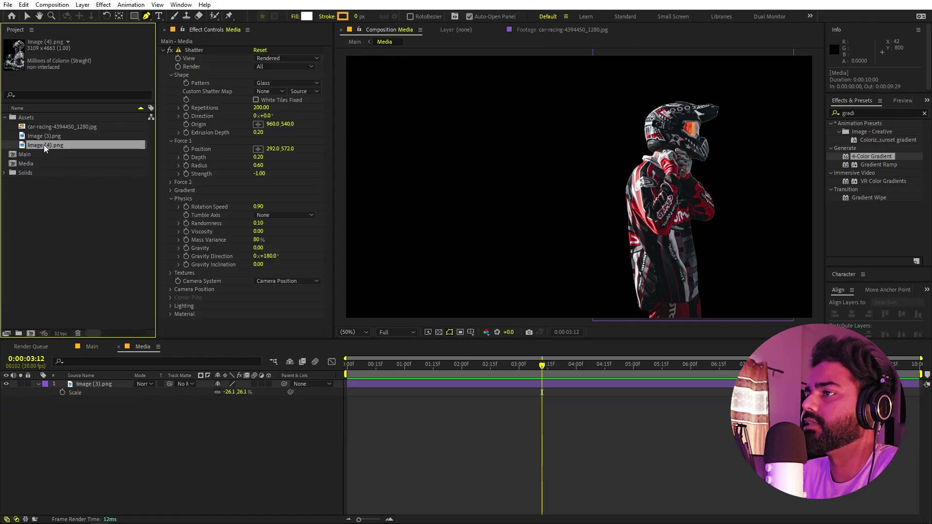
drag(44, 145, 50, 386)
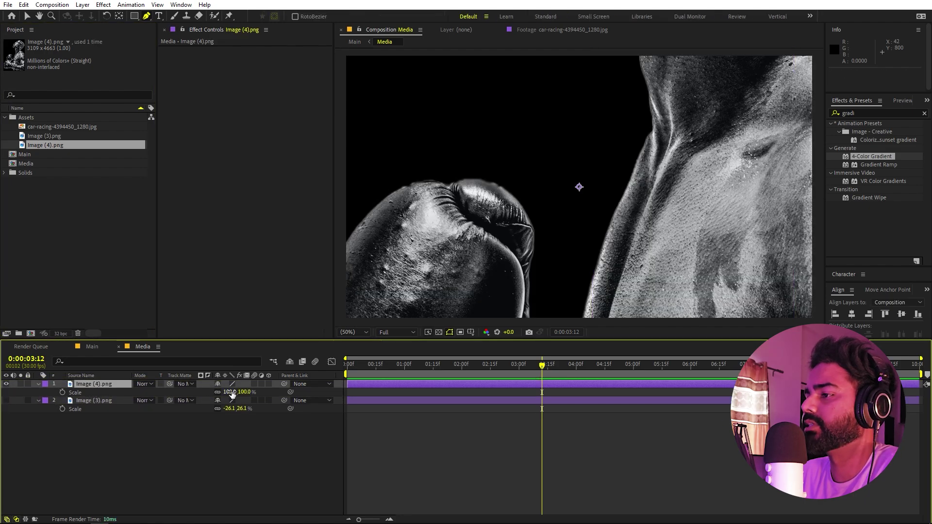
- Scale the boxer image down to 22.8% and return to the timeline start
drag(232, 394, 194, 394)
key(v)
key(Home)
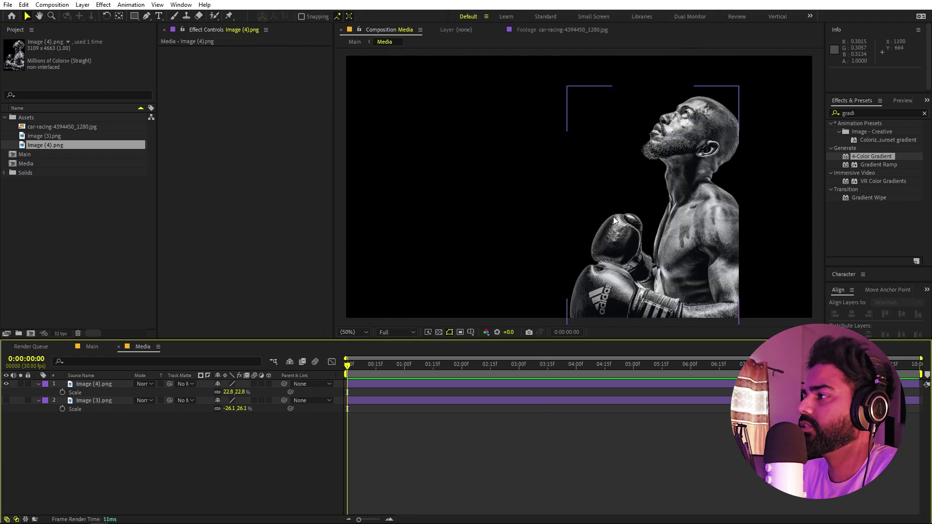
- Back in the Main comp, preview the boxer shattering in place of the rider
click(92, 347)
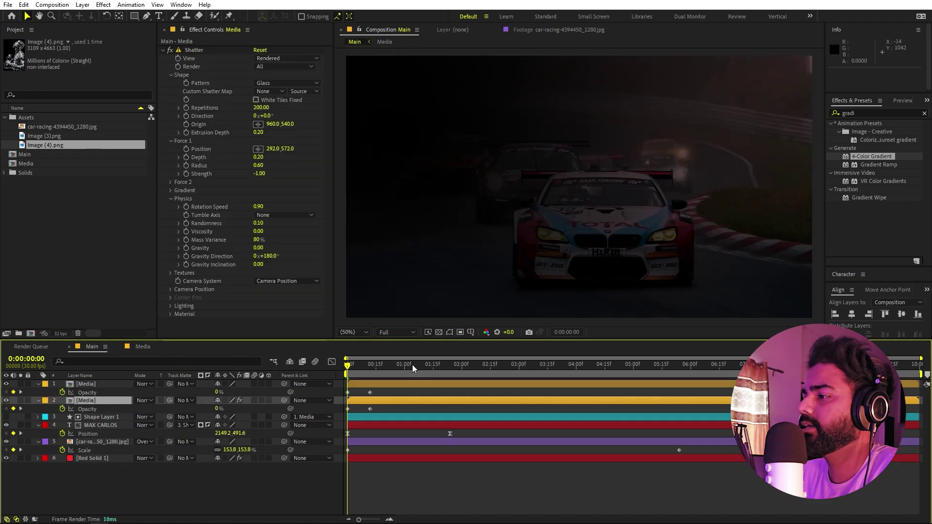
key(space)
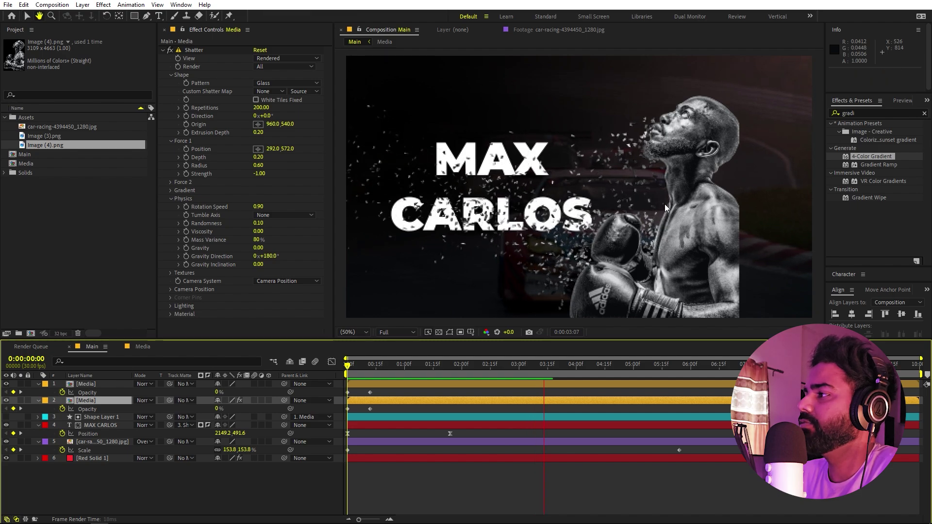
click(89, 401)
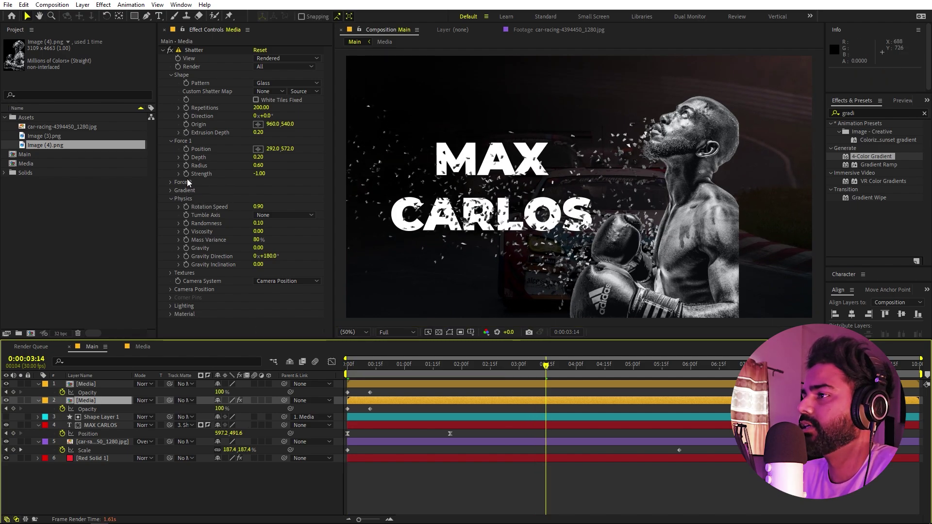
- Move the Shatter Force 1 point far right of the boxer, to 2412.0,656.0
click(259, 148)
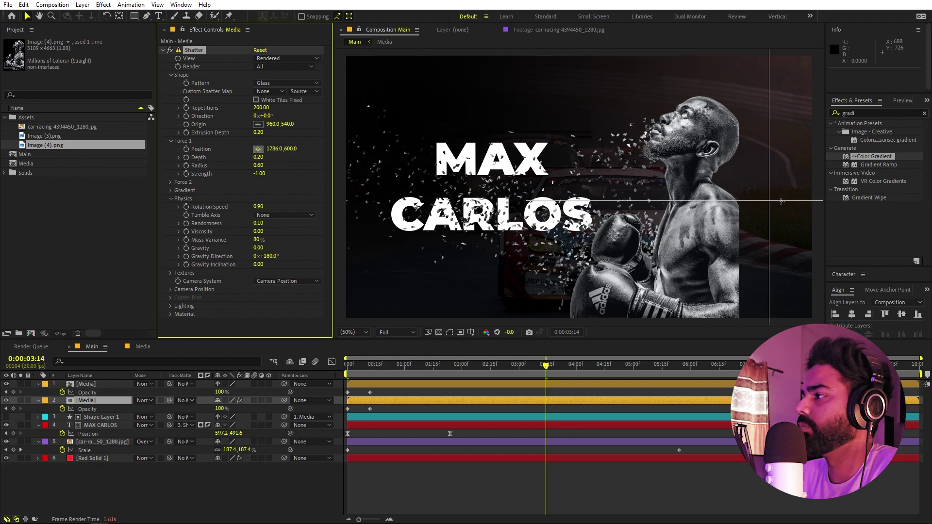
click(797, 199)
key(comma)
key(comma)
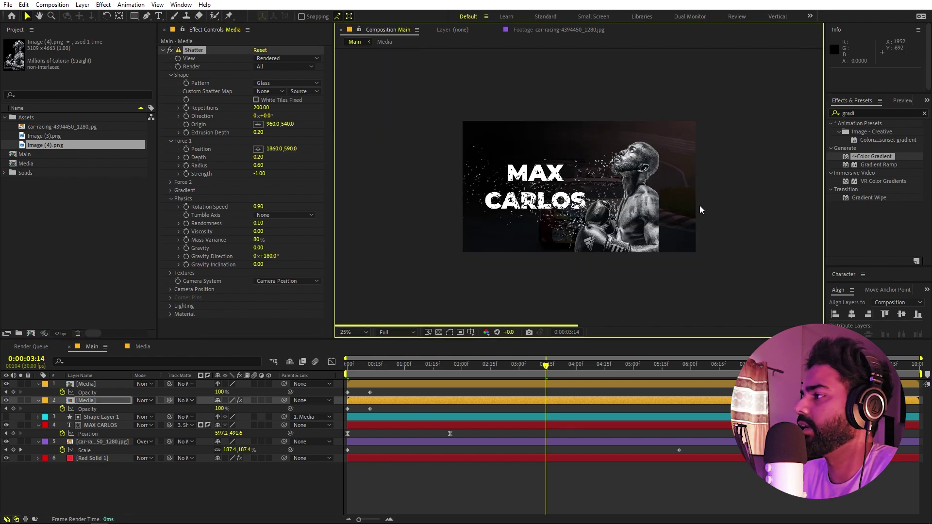
click(258, 149)
click(755, 201)
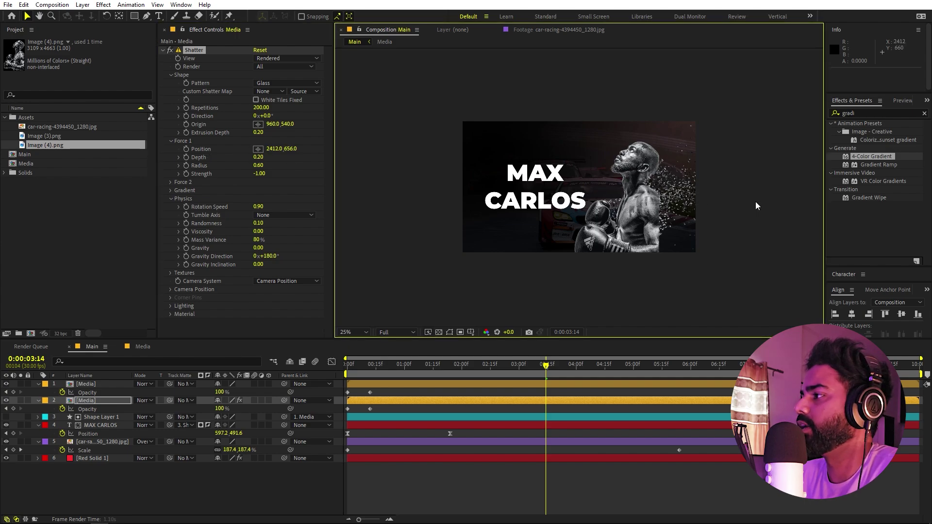
- Preview the new shatter direction from the first frame, then restore the view to 50%
drag(546, 365, 339, 374)
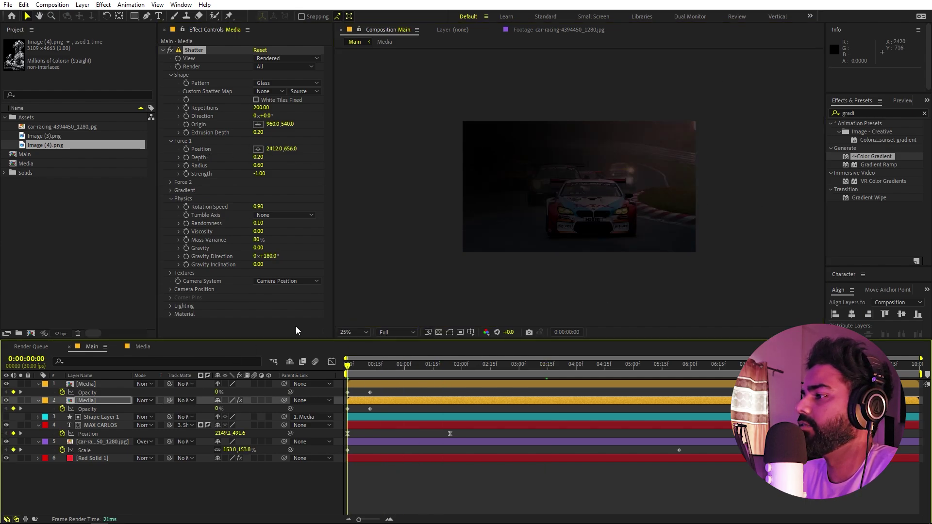
key(space)
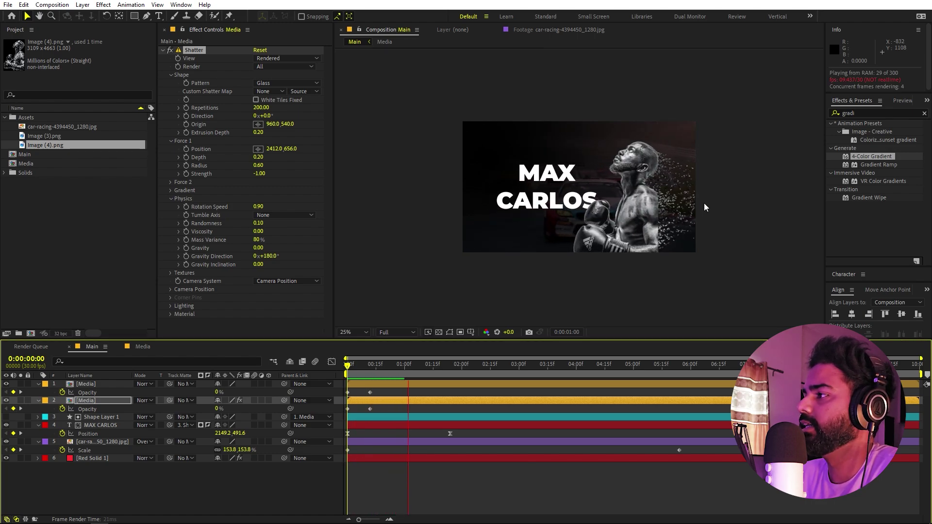
key(period)
key(comma)
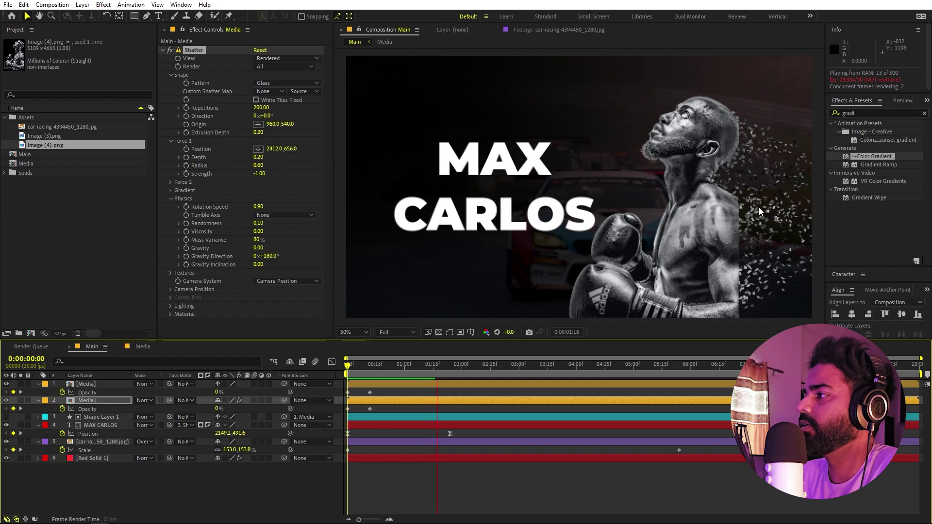
key(space)
key(period)
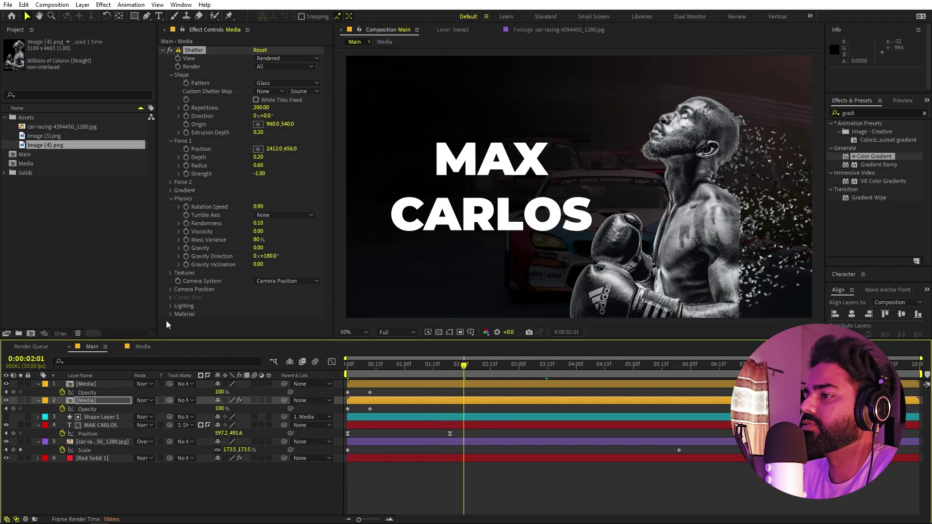
click(103, 306)
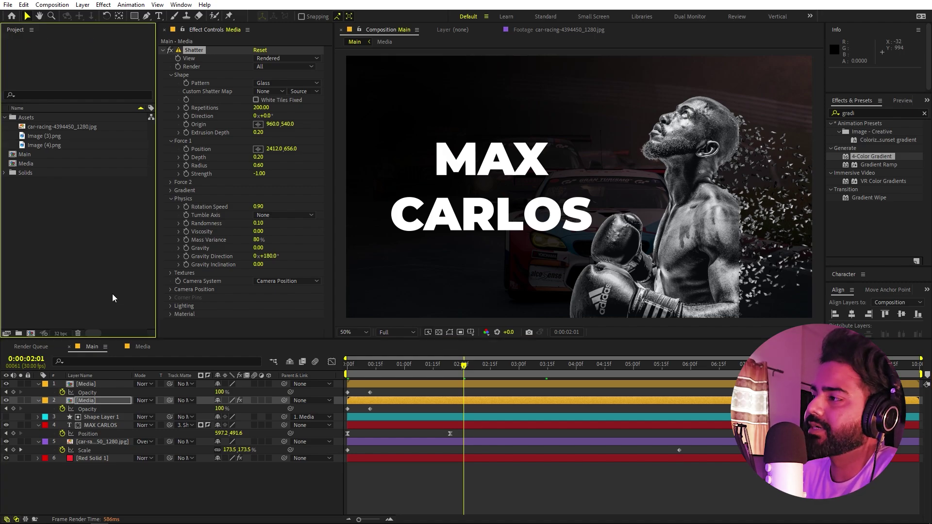